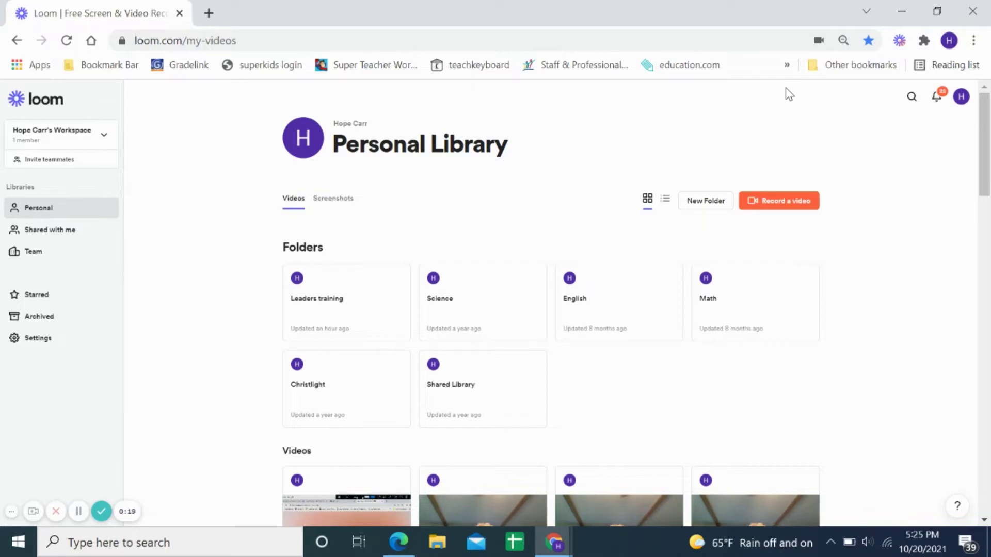
- Replace the address-bar URL with 'Thrivent' and pick the Thrivent Financial login suggestion
left_click(787, 65)
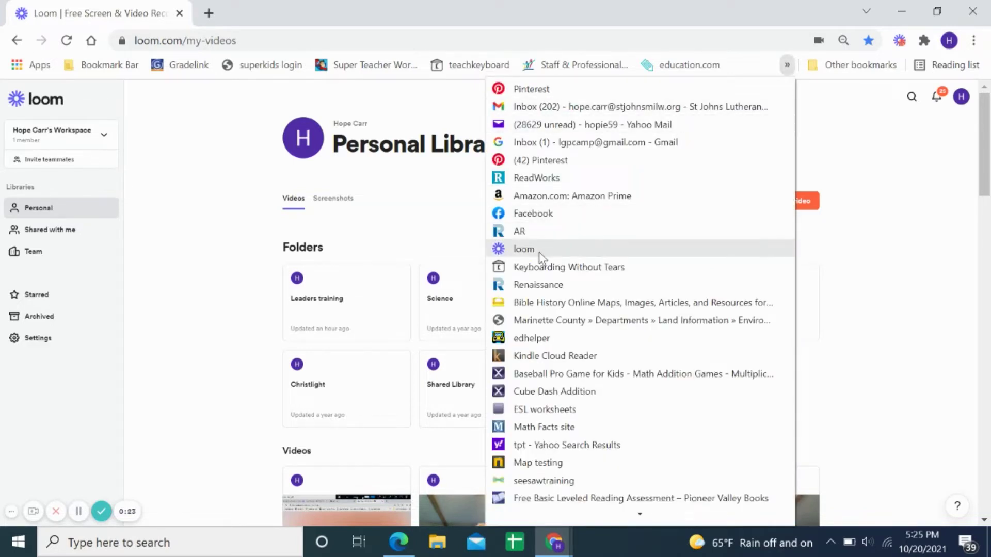
left_click(836, 143)
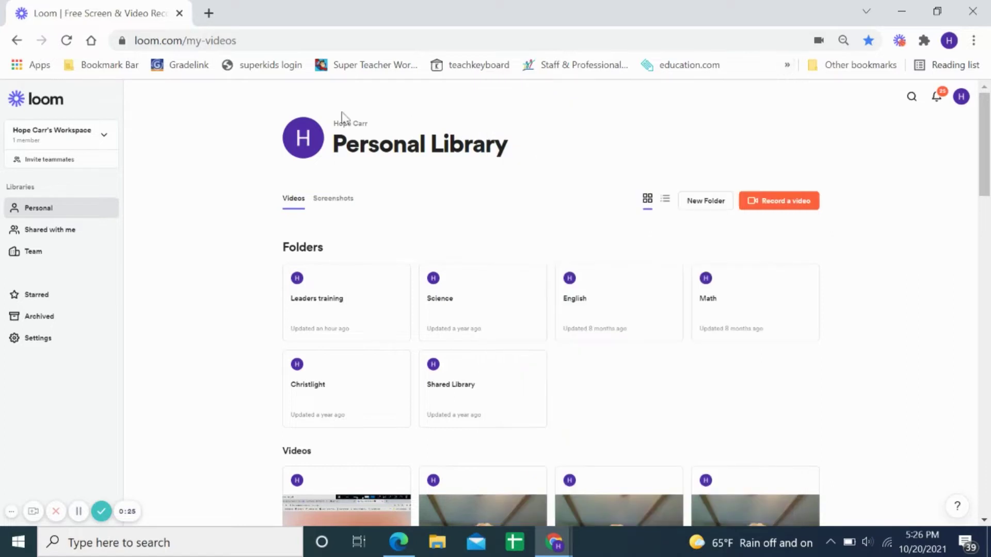
left_click(266, 39)
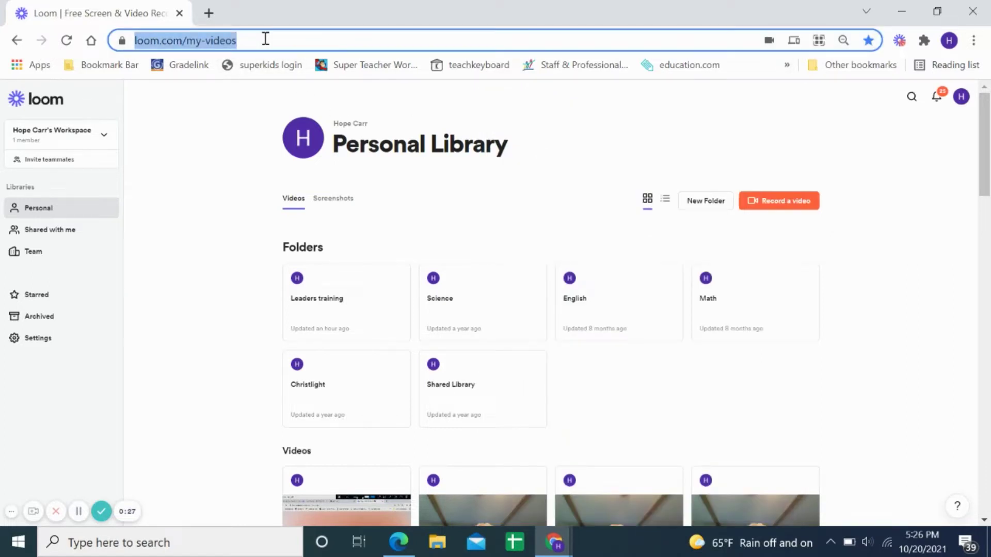
key("BackSpace")
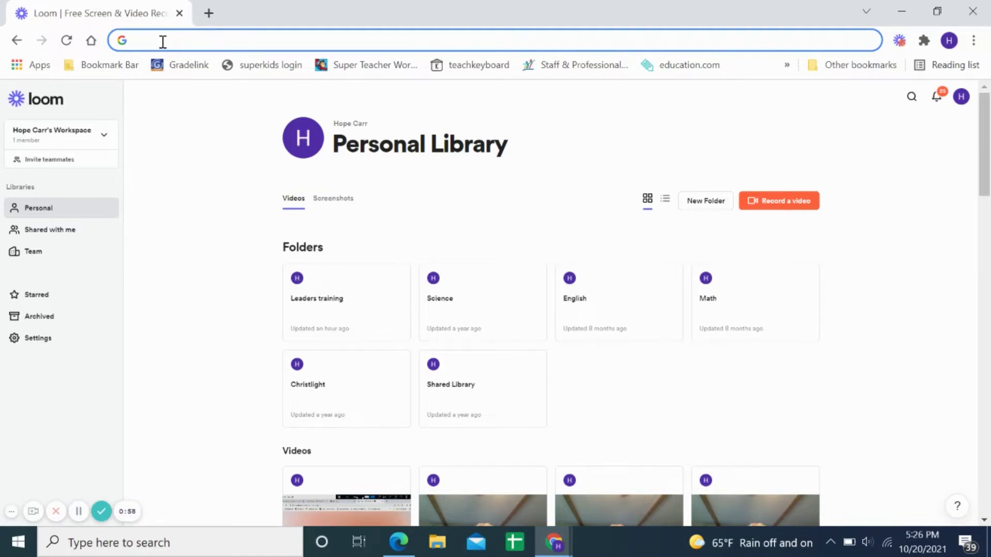
type("Th")
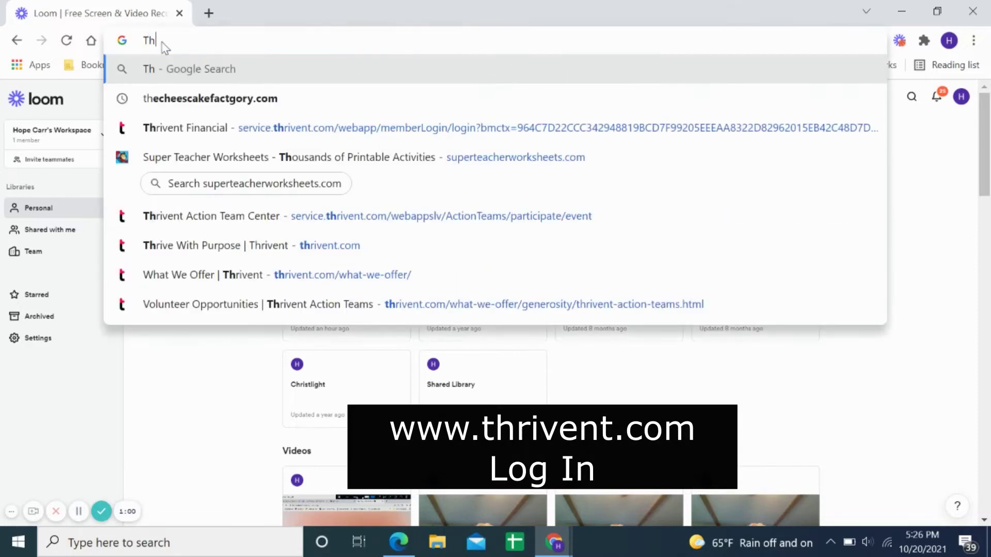
type("rivent")
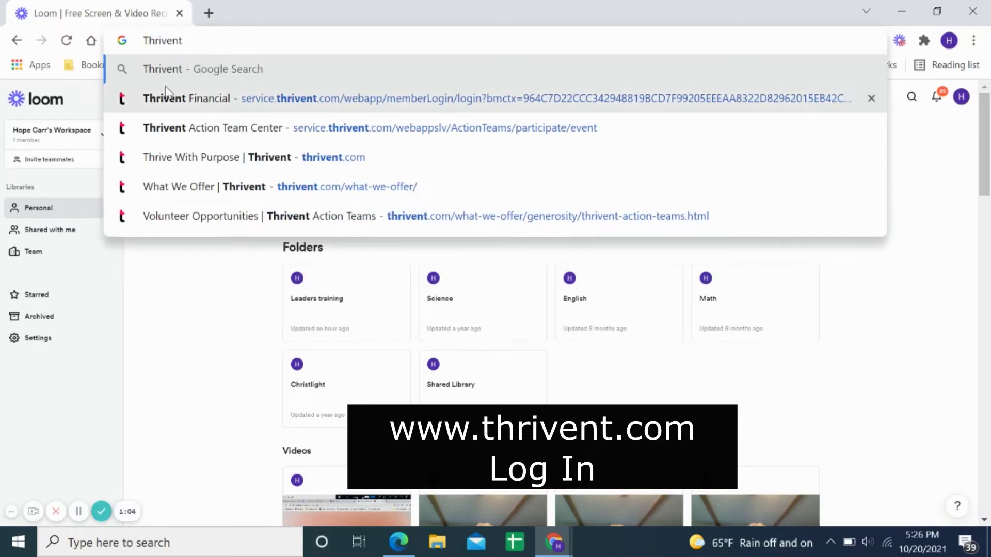
left_click(191, 103)
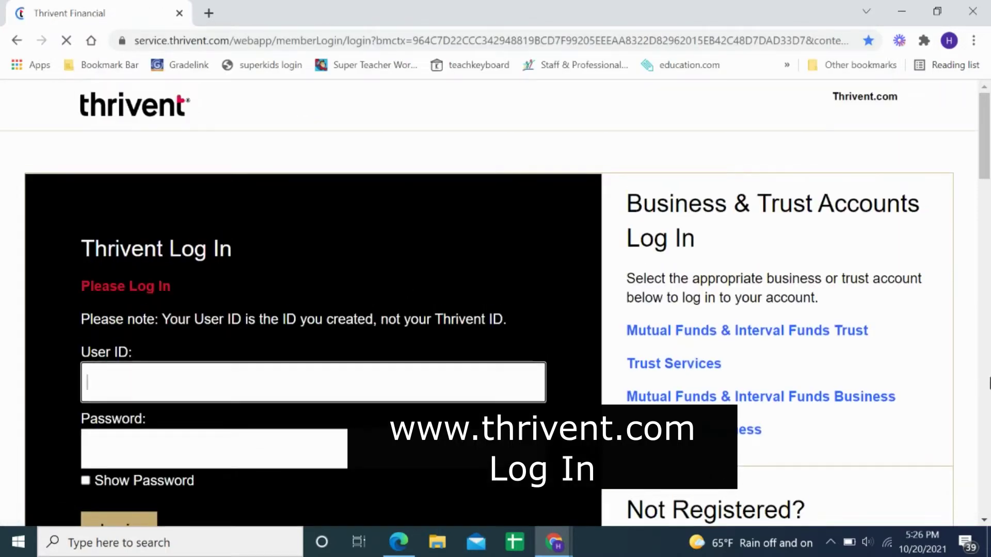
- Scroll the login page and follow the 'Register for My Thrivent Account Access' link
scroll(742, 124, "down", 2)
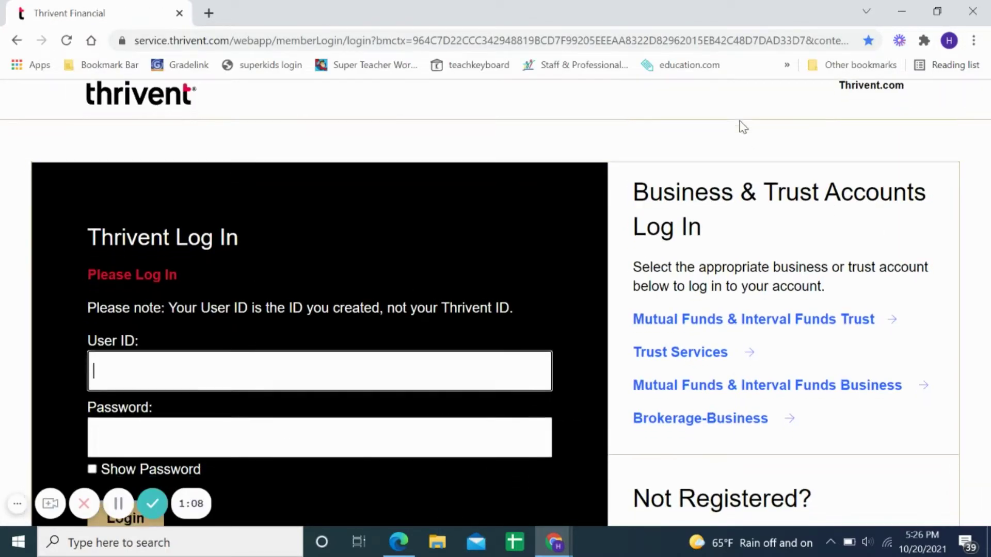
scroll(885, 356, "down", 3)
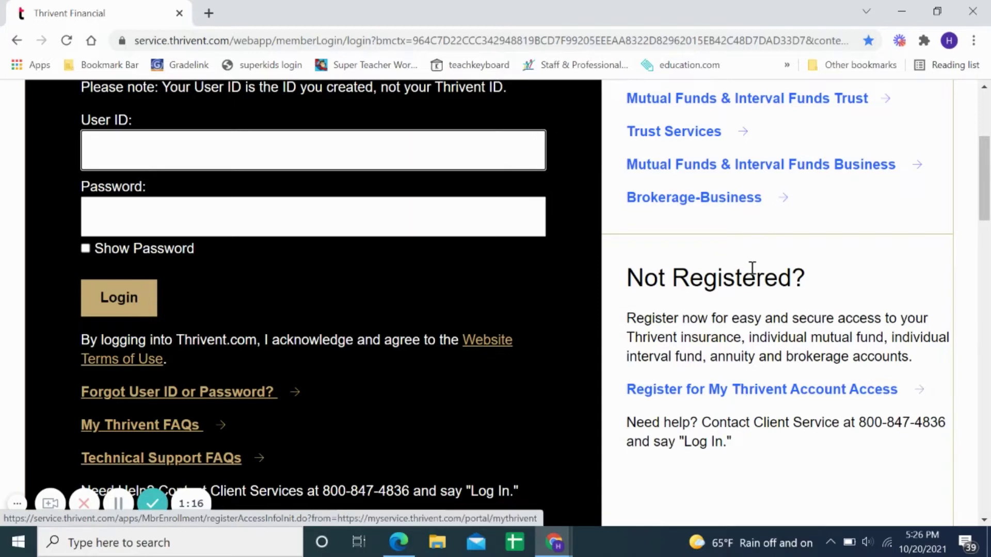
scroll(733, 270, "up", 5)
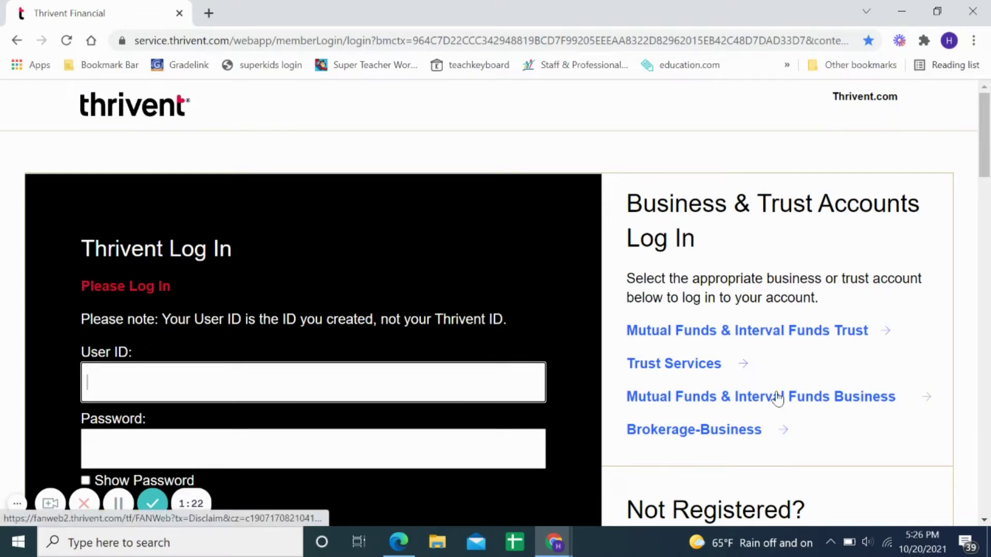
scroll(784, 392, "down", 3)
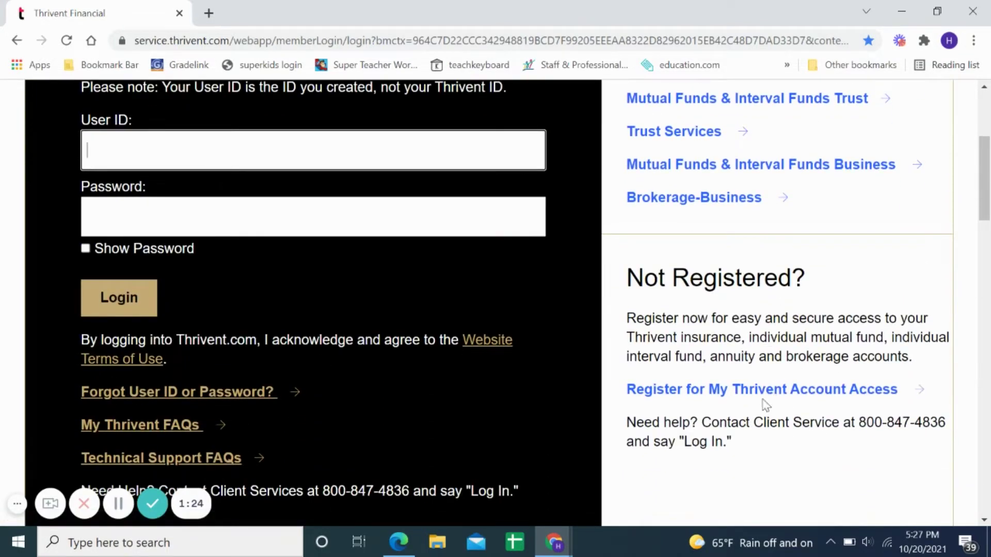
left_click(759, 393)
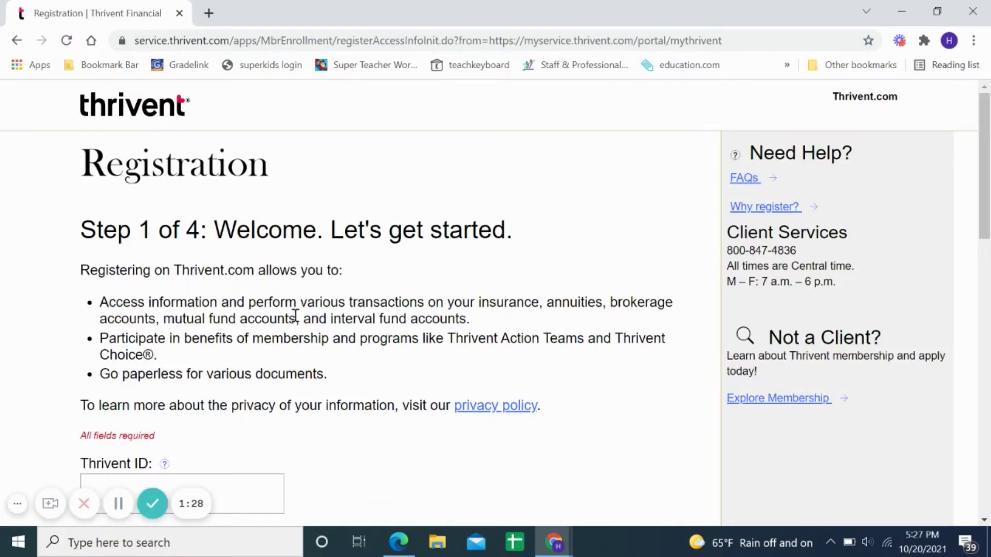
- Open the ? help beside the Thrivent ID field to see where the ID is printed
scroll(283, 354, "down", 3)
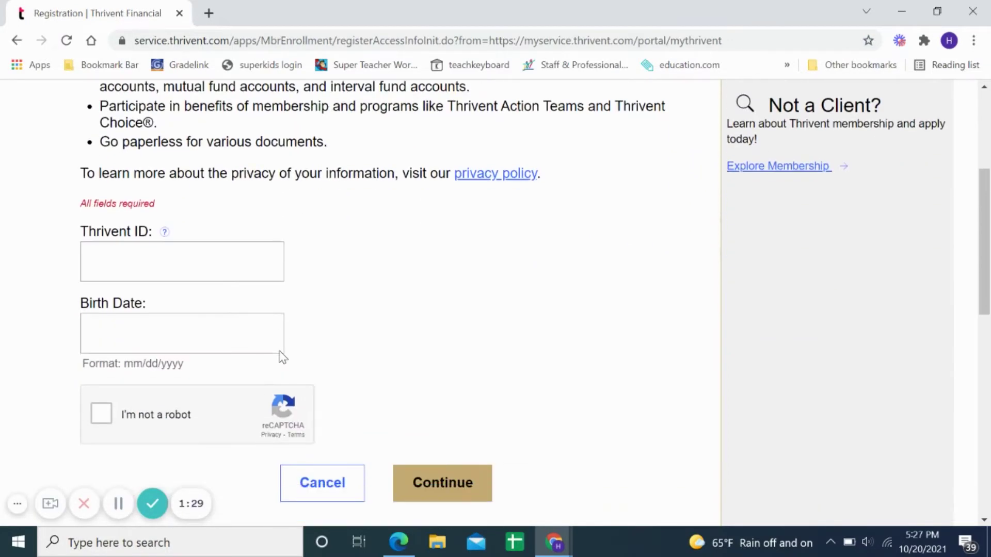
left_click(166, 235)
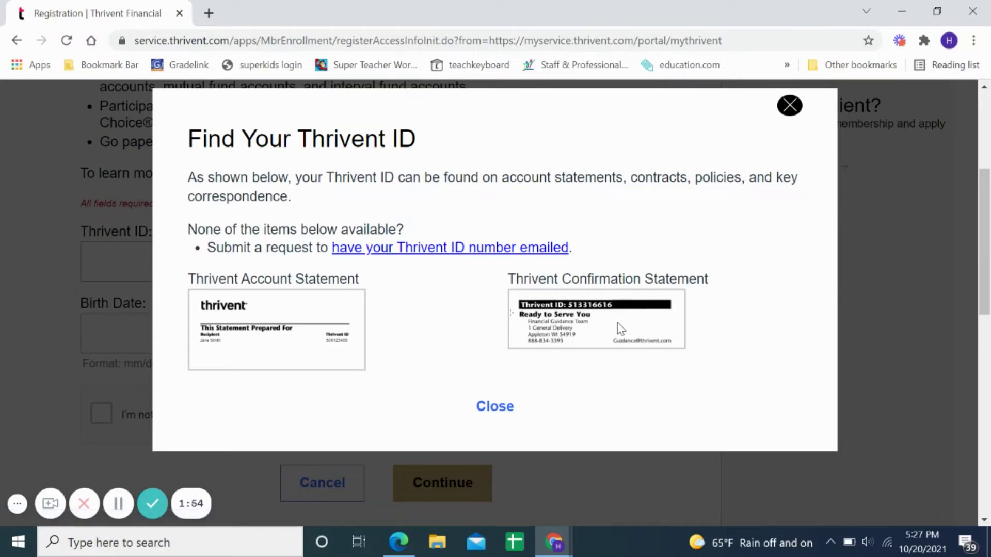
- Open the 'have your Thrivent ID number emailed' form, look it over, and close its tab
left_click(453, 248)
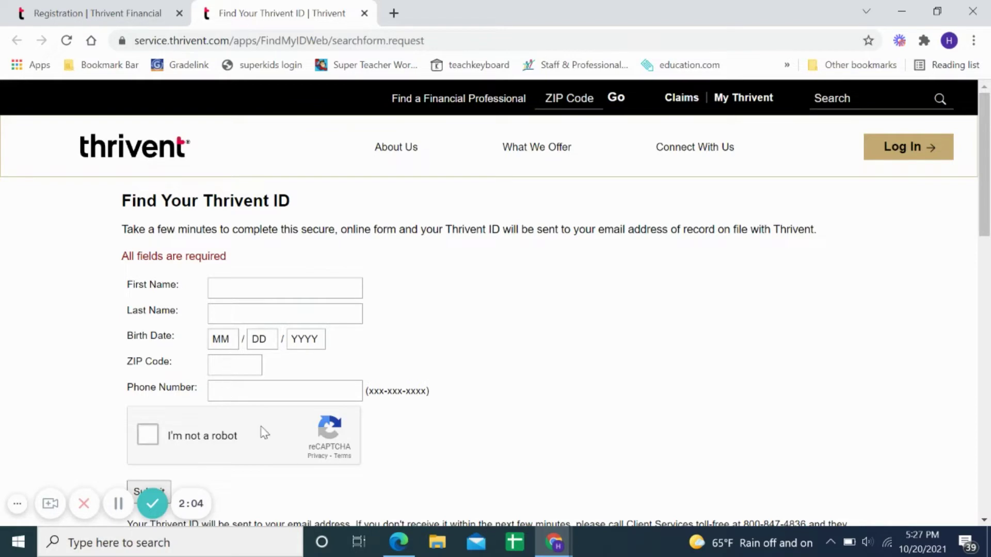
scroll(197, 425, "down", 2)
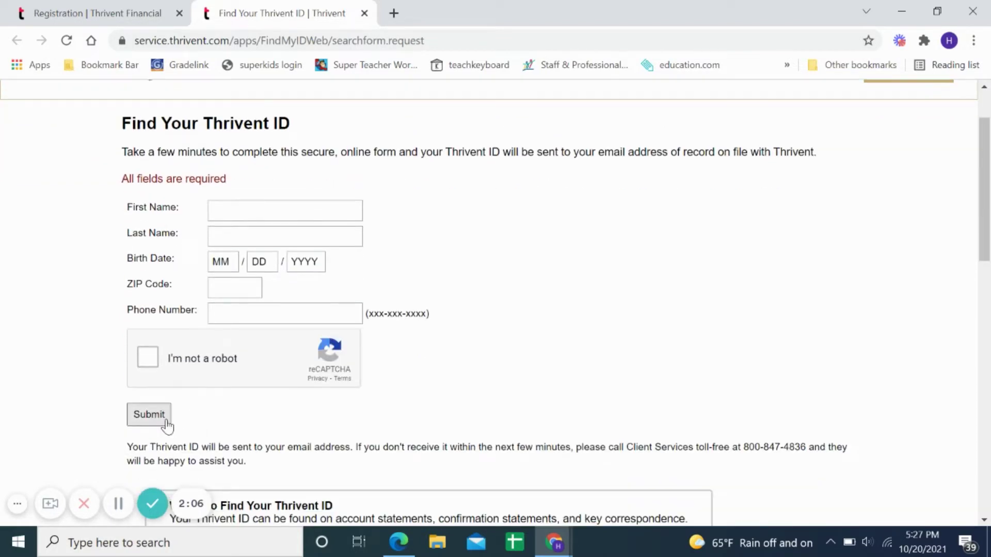
scroll(250, 354, "up", 2)
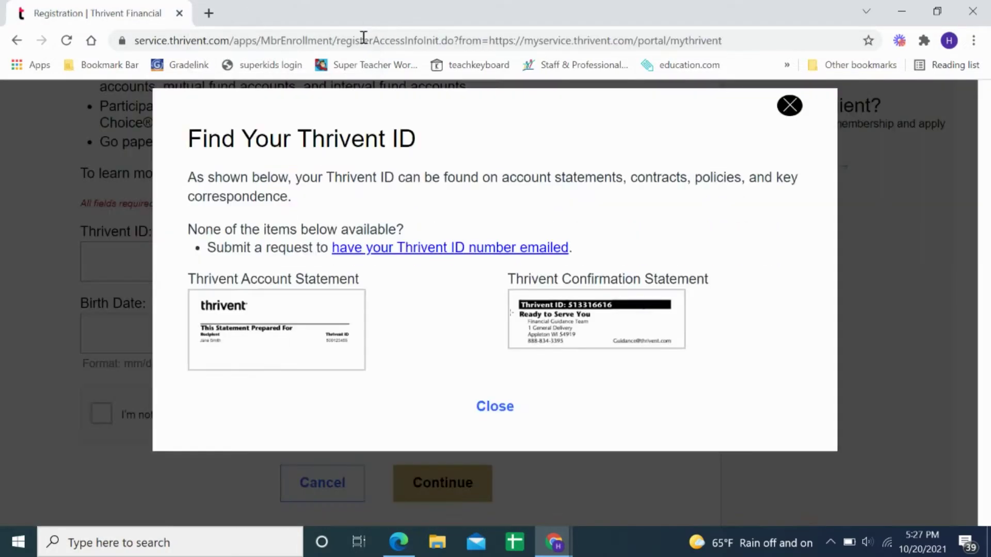
left_click(365, 12)
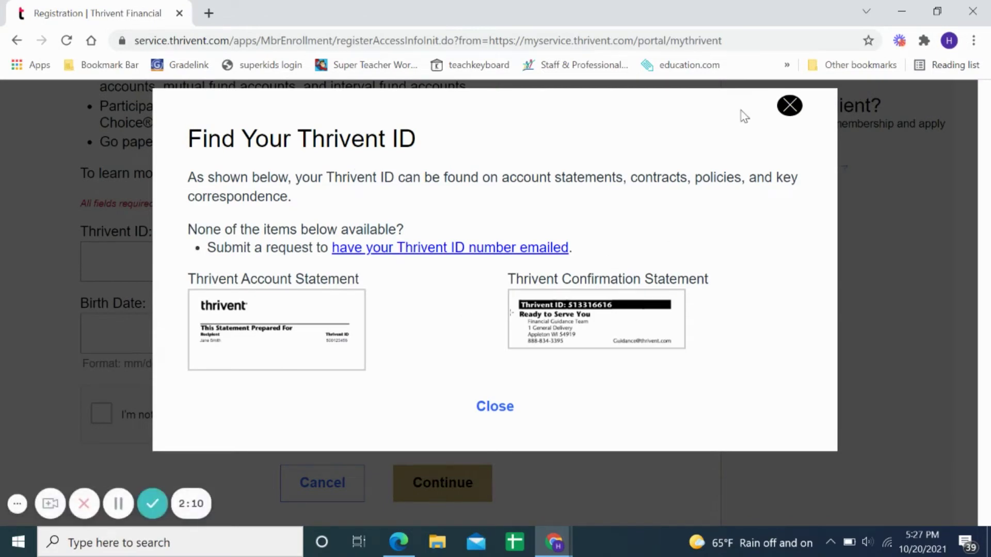
- Close the Find Your Thrivent ID help and go back to the previous page
left_click(789, 105)
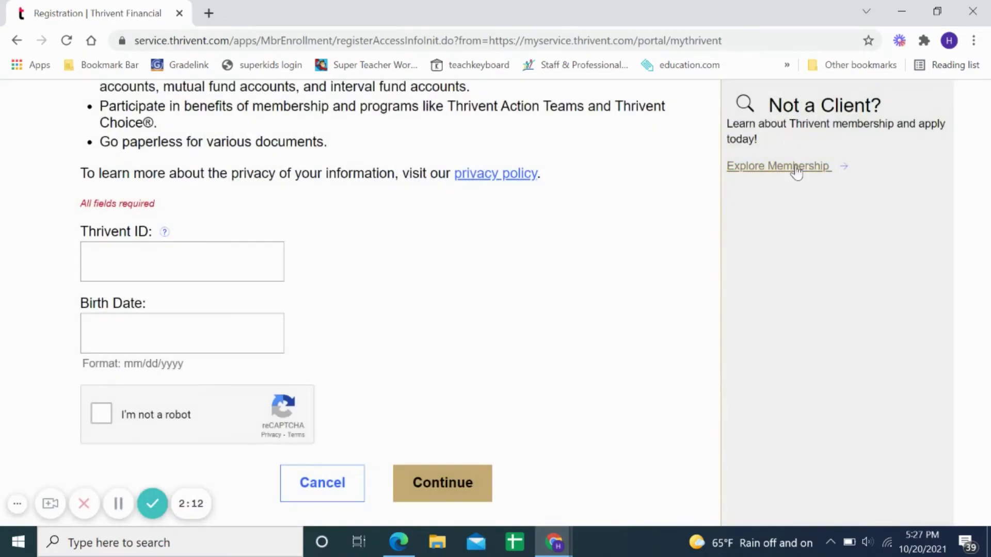
scroll(776, 268, "up", 3)
scroll(783, 284, "up", 1)
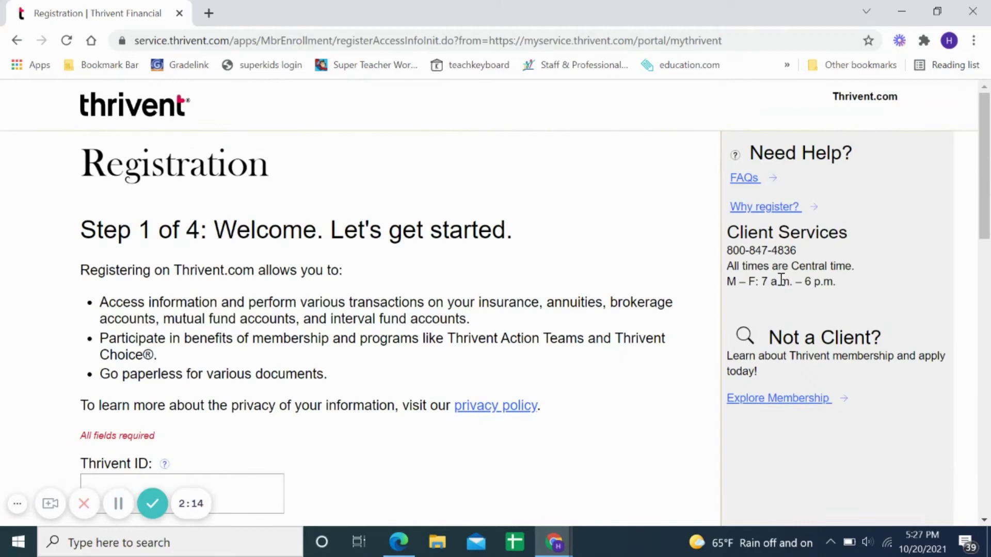
left_click(17, 44)
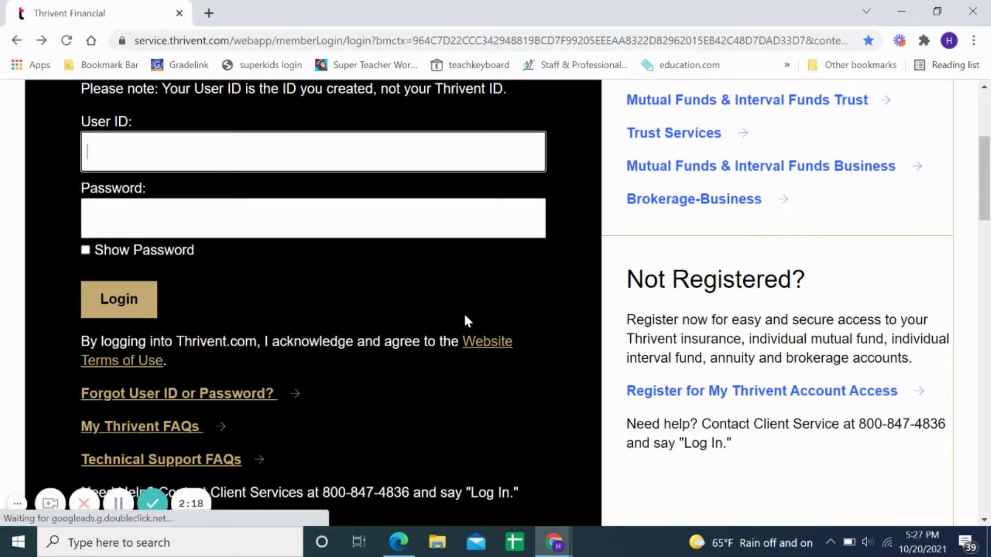
scroll(199, 210, "up", 3)
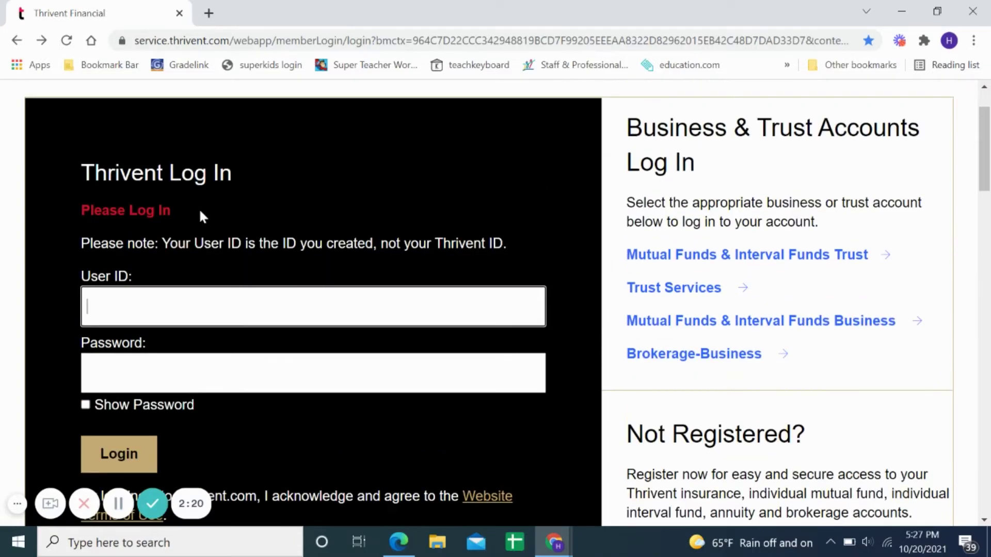
scroll(146, 253, "down", 3)
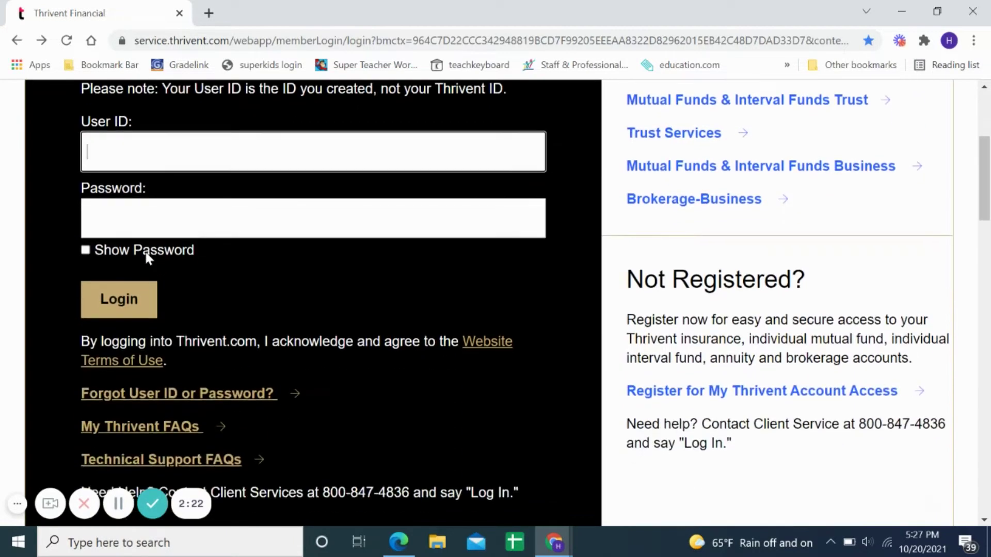
scroll(149, 258, "up", 2)
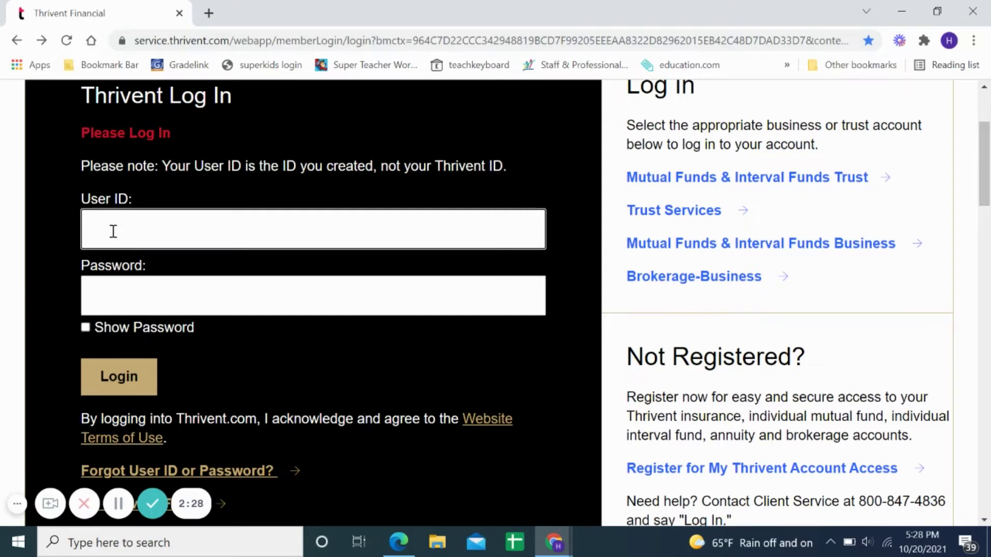
- Enter the User ID, fixing a typo, then the account password, and log in
left_click(106, 293)
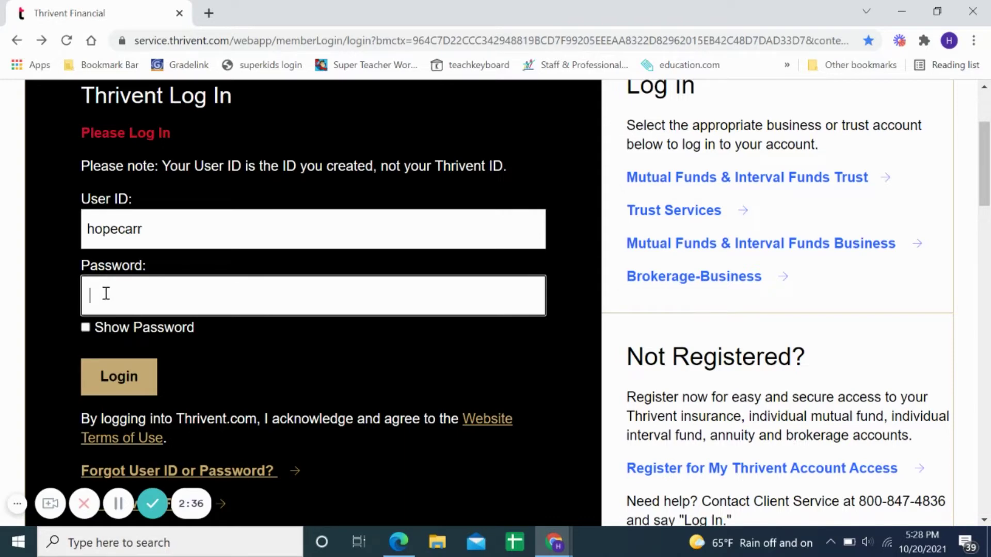
type("•••••••••")
left_click(116, 379)
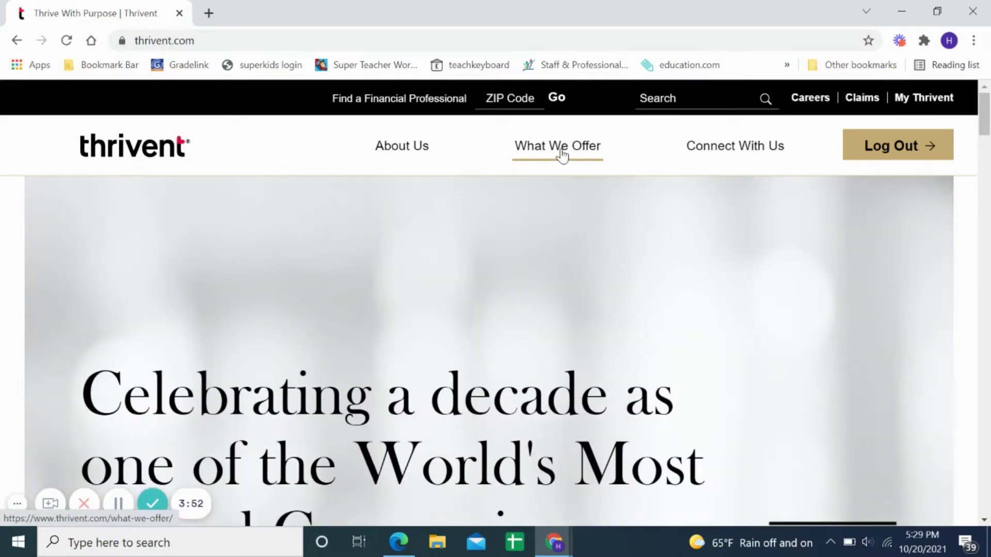
- Go through What We Offer to the Generosity page and scroll down it
left_click(562, 154)
scroll(560, 162, "down", 1)
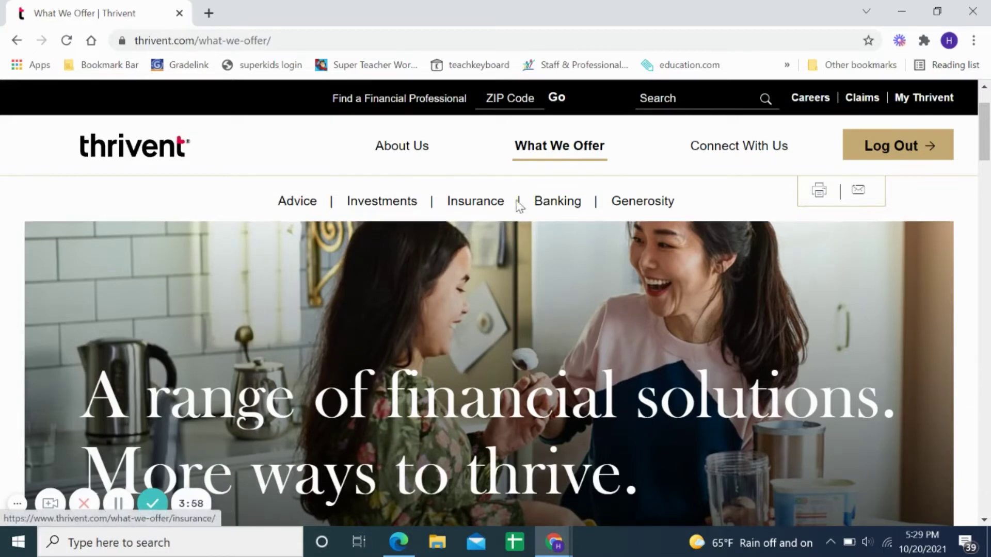
left_click(651, 210)
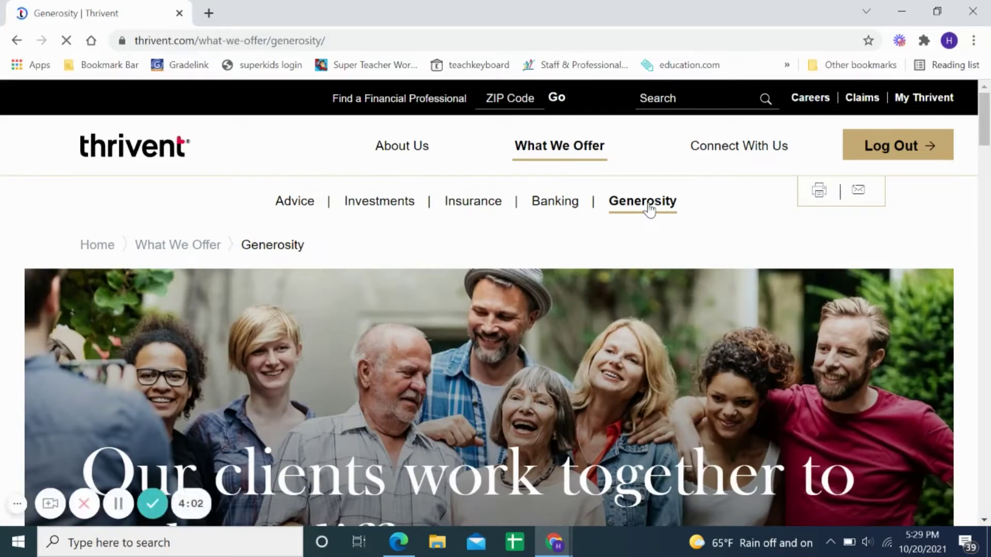
scroll(653, 258, "down", 1)
scroll(675, 327, "down", 5)
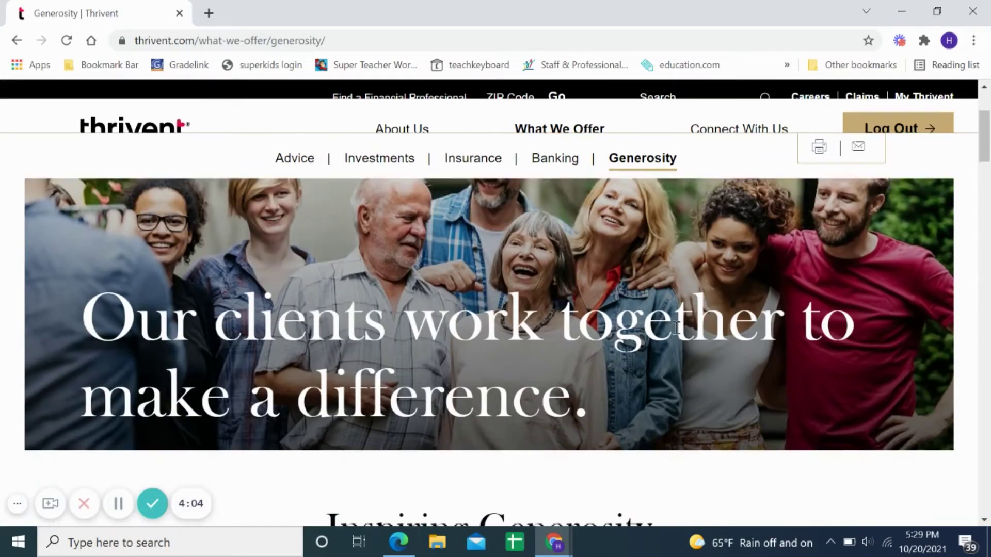
scroll(673, 335, "down", 6)
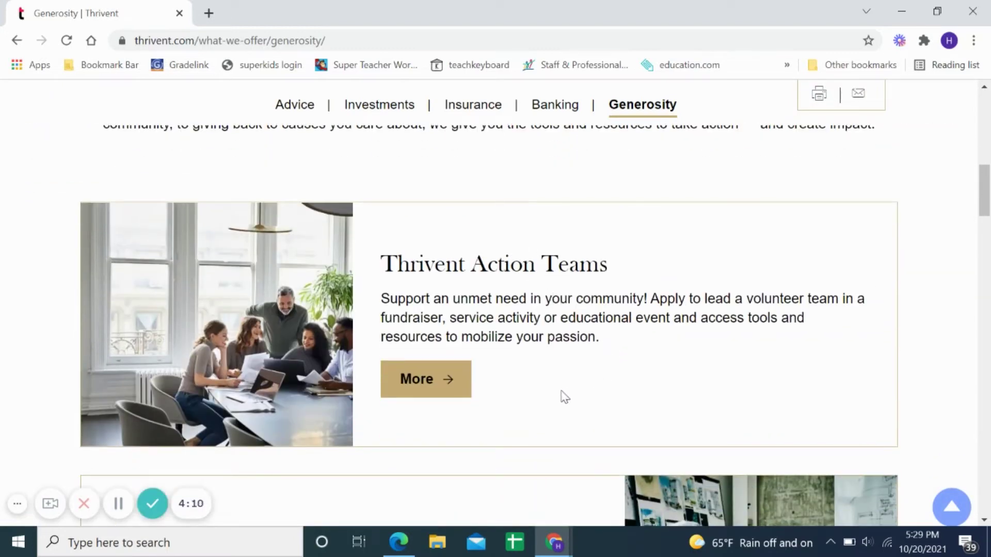
- Open Thrivent Action Teams, scroll down, and choose Apply Now
left_click(432, 385)
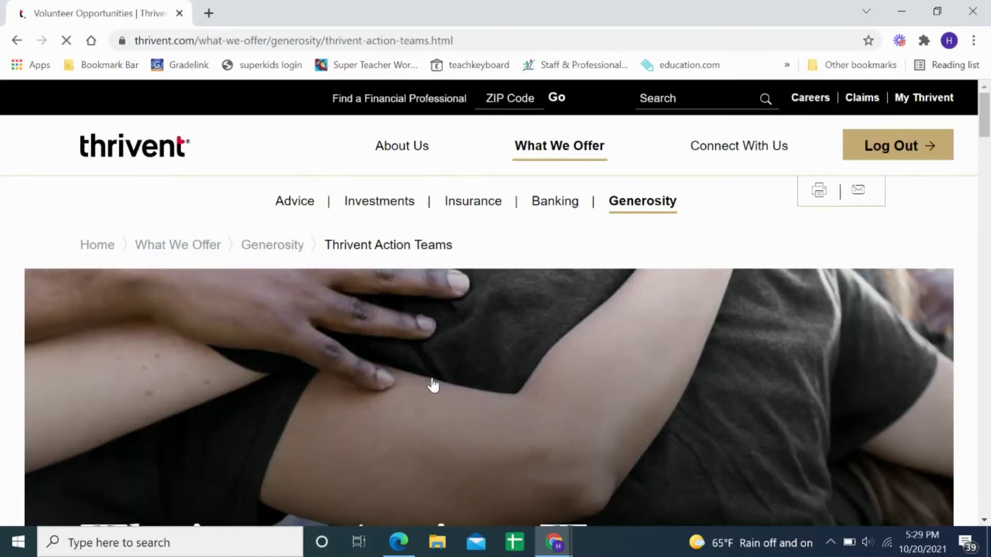
scroll(442, 374, "down", 2)
scroll(478, 338, "down", 3)
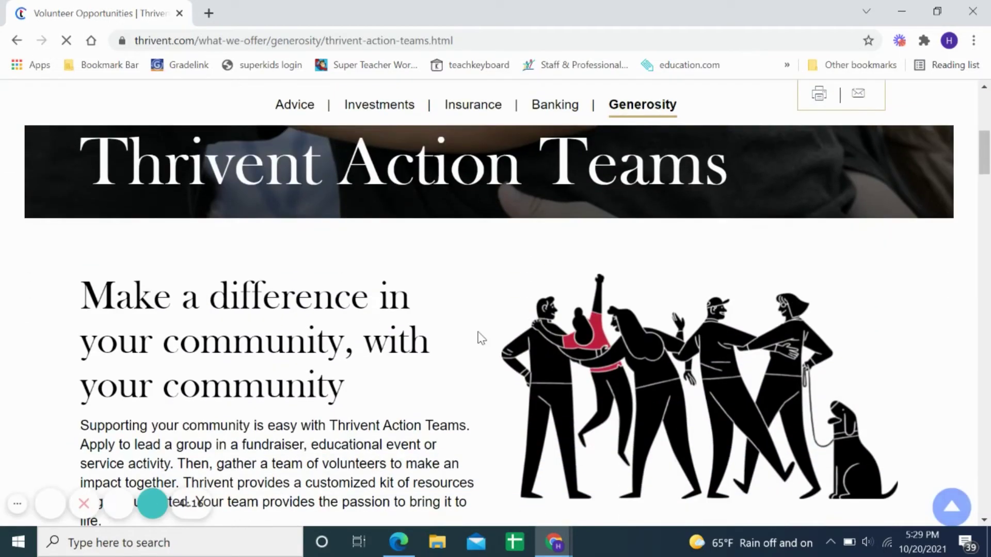
scroll(335, 398, "down", 3)
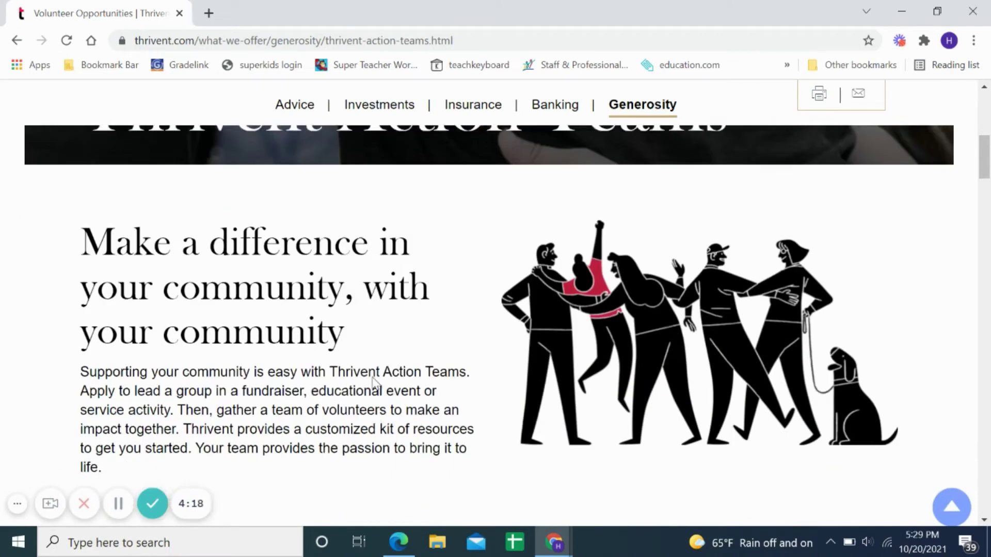
scroll(542, 361, "down", 3)
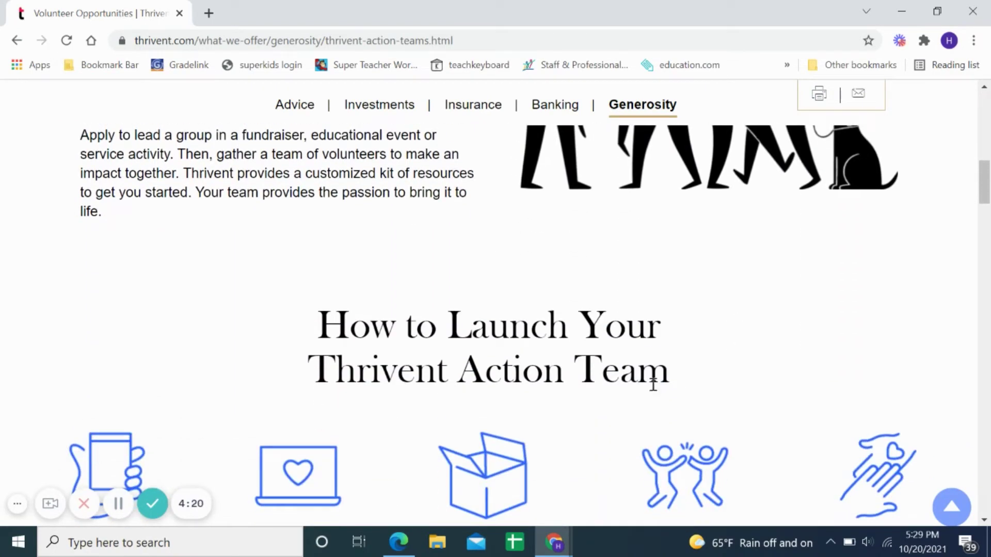
scroll(478, 408, "down", 2)
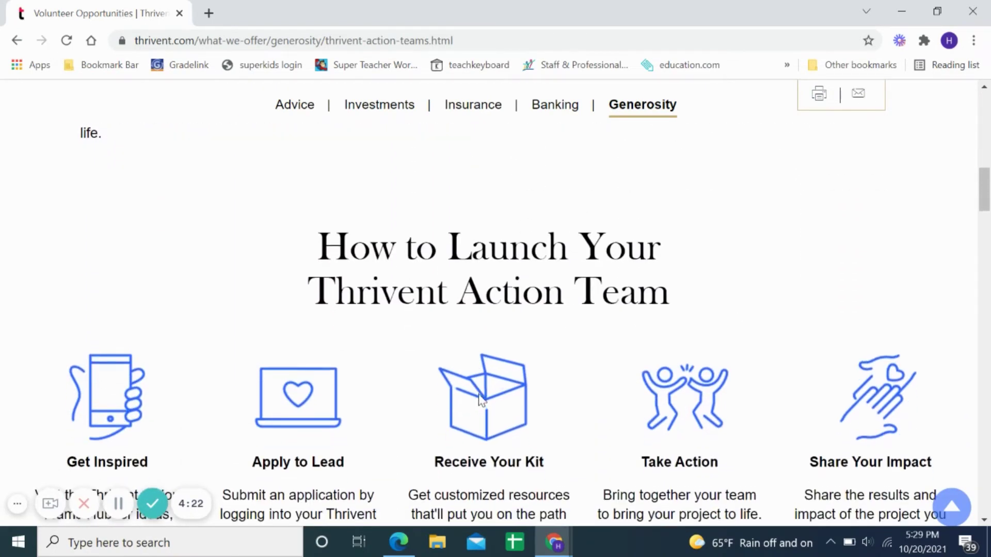
scroll(475, 397, "down", 2)
scroll(447, 387, "down", 2)
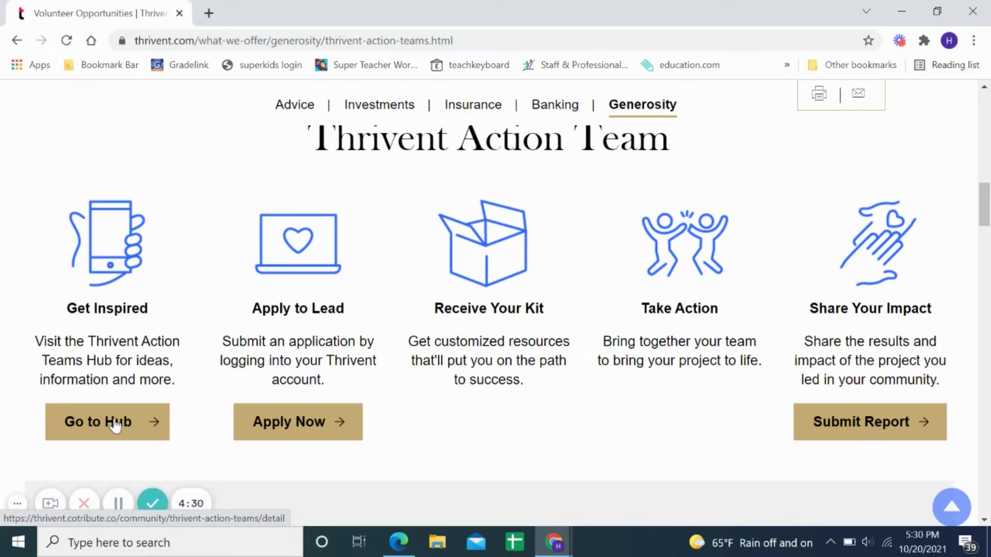
left_click(320, 424)
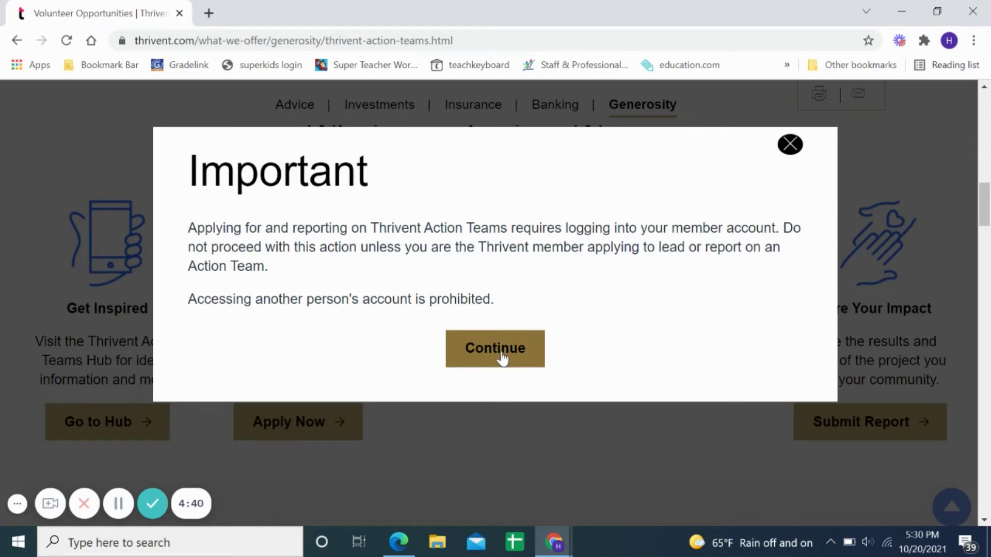
- Acknowledge the login notice, then choose 'Finish project application' for the Winter Campout draft
left_click(495, 349)
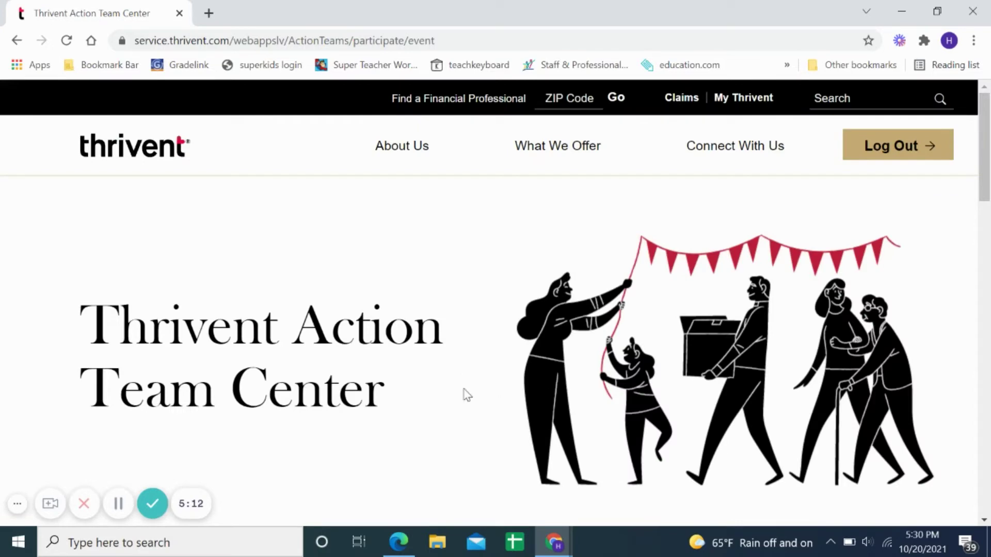
scroll(466, 343, "down", 3)
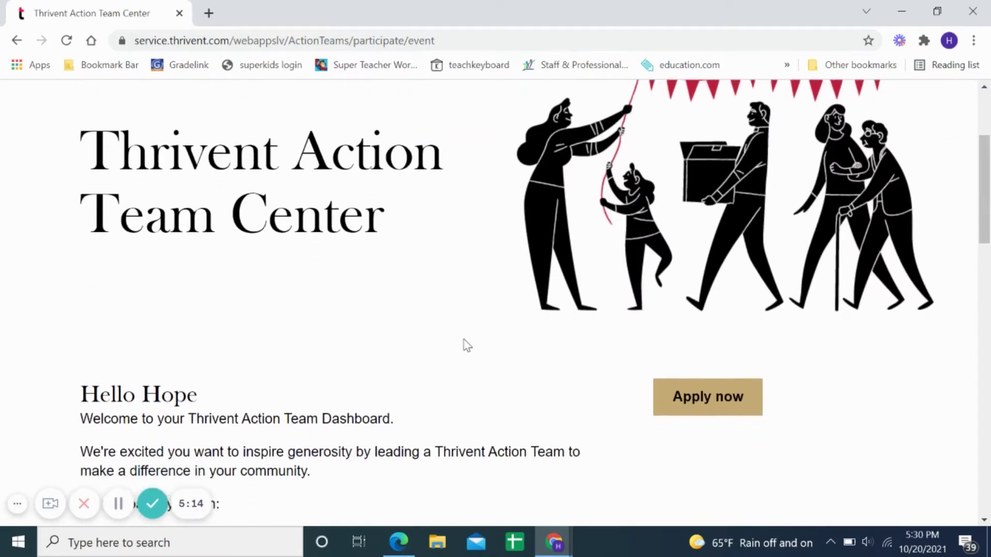
scroll(466, 345, "down", 3)
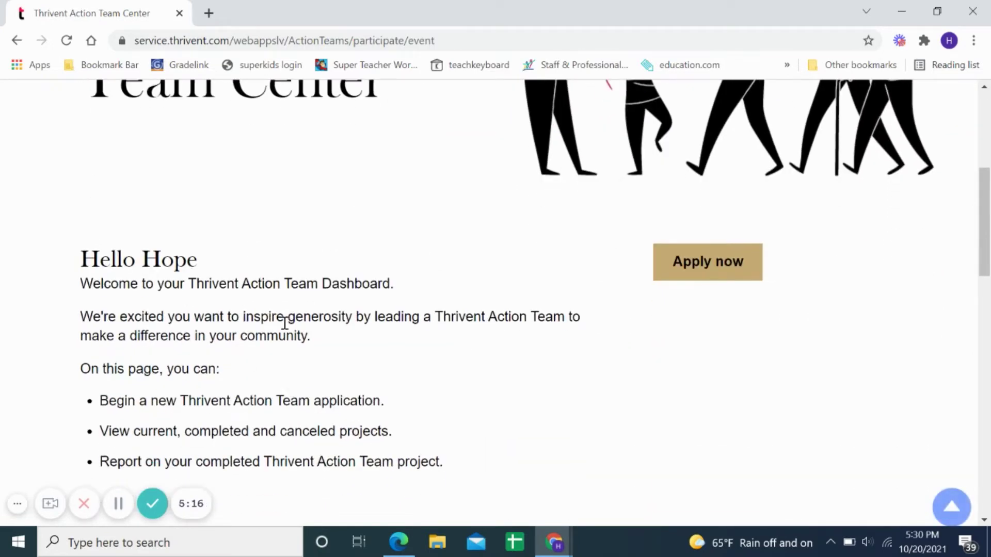
scroll(462, 405, "down", 2)
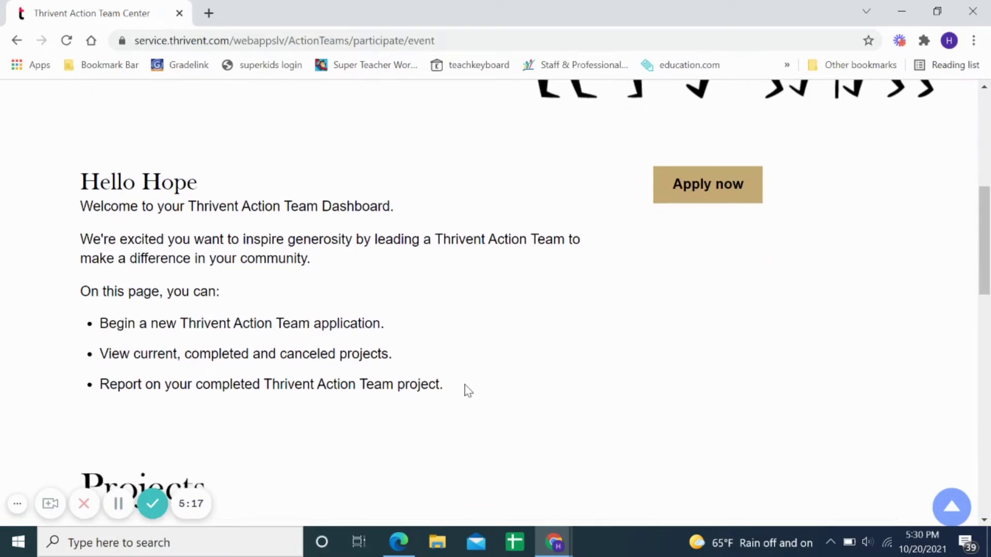
scroll(481, 351, "down", 3)
scroll(484, 347, "up", 3)
scroll(513, 354, "down", 4)
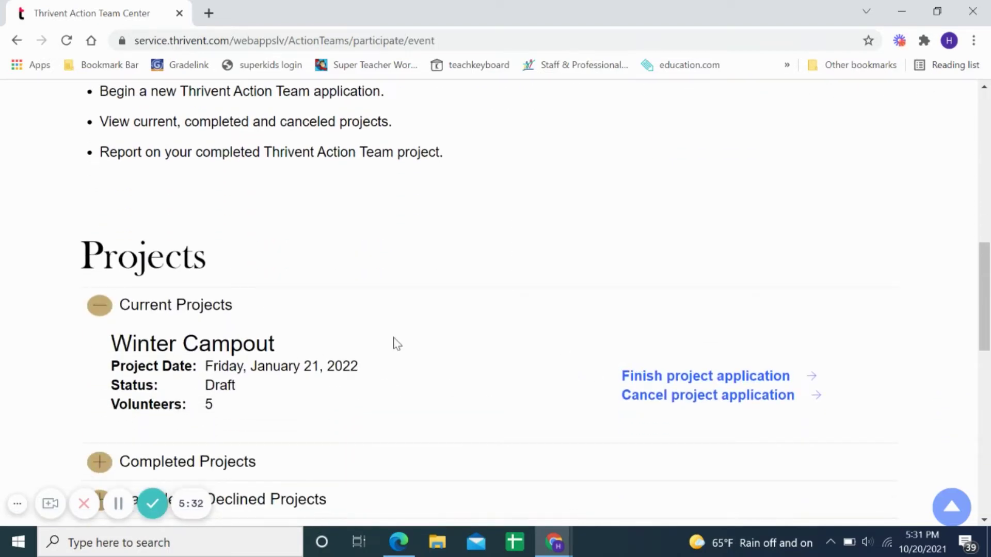
left_click(654, 378)
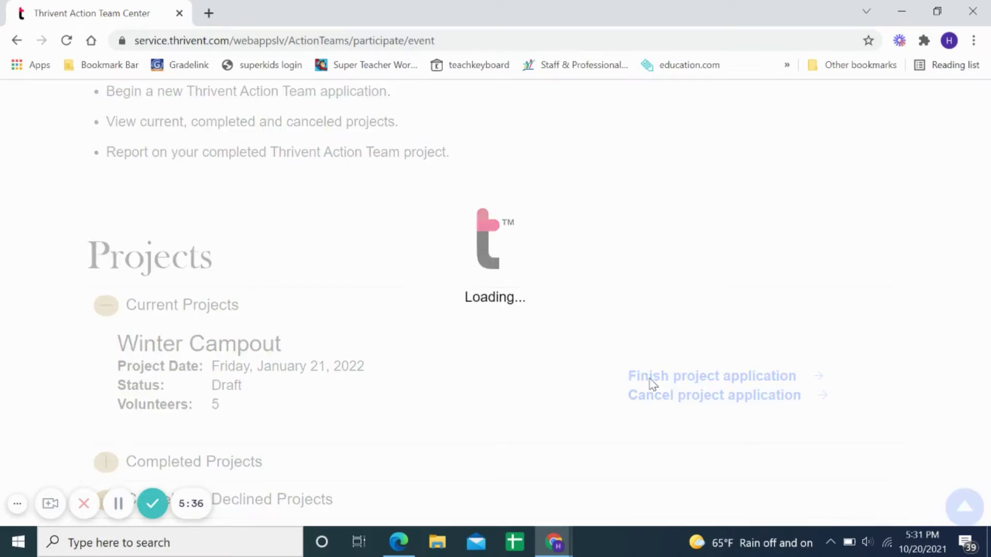
- Save the 'Fellow Thrivent member' answer with Save & Continue and scroll the Review & submit summary
scroll(637, 390, "down", 3)
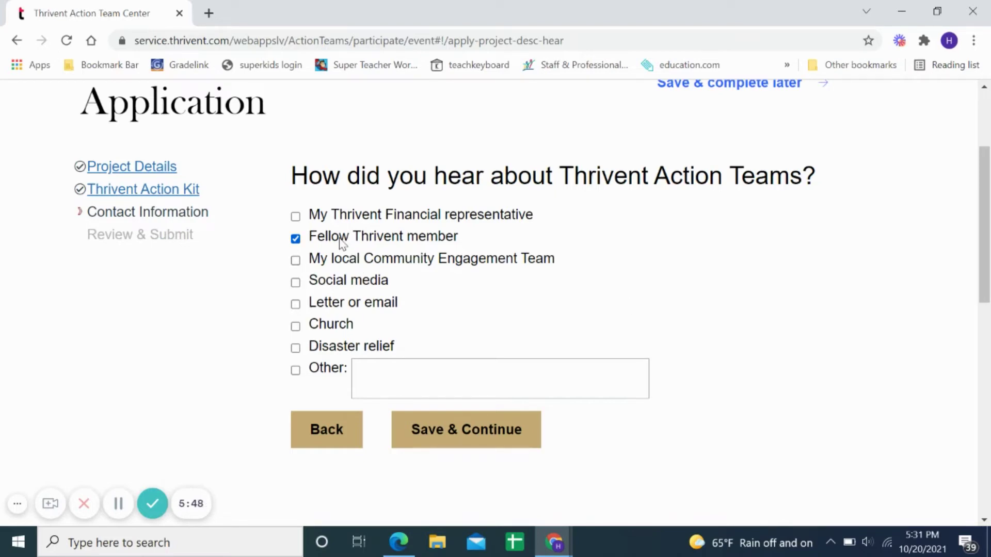
left_click(461, 435)
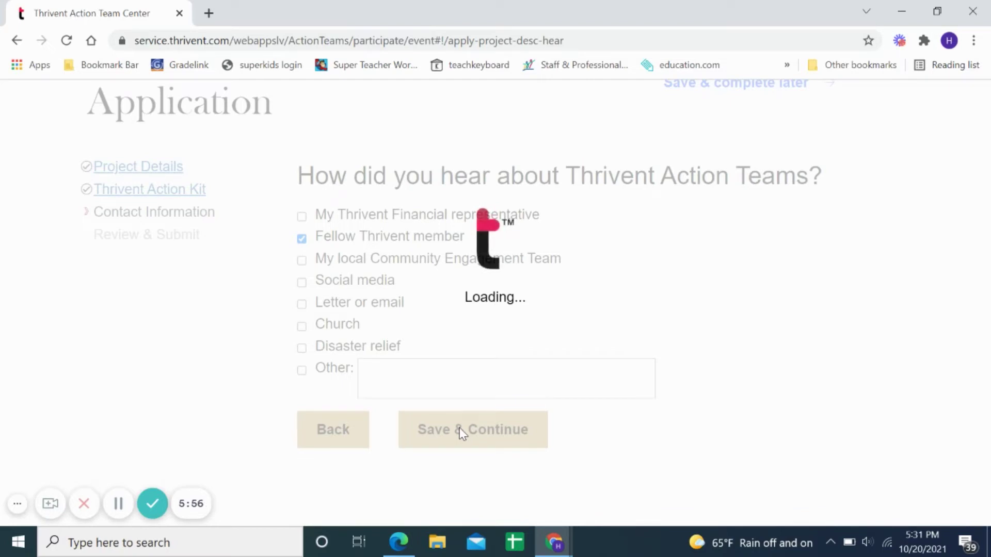
scroll(460, 354, "down", 2)
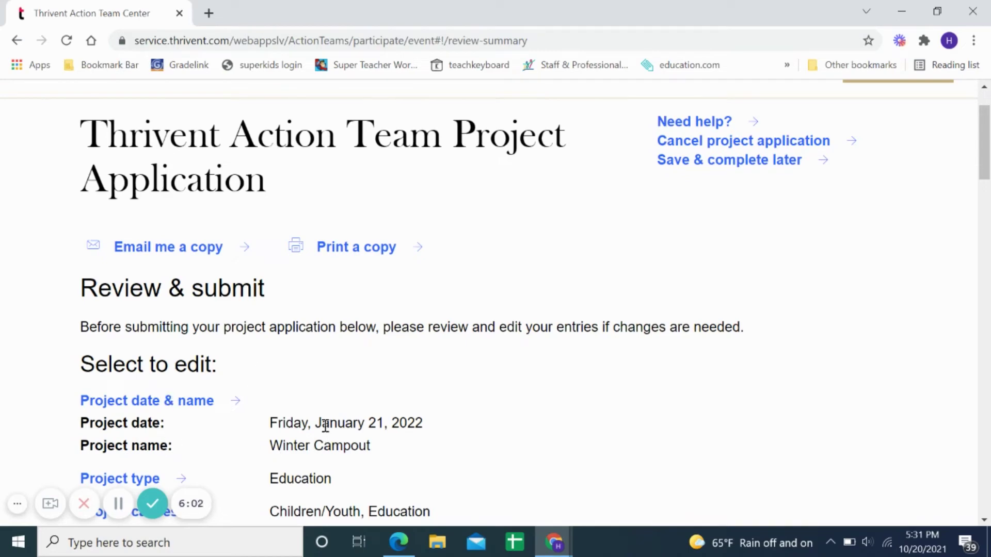
scroll(325, 425, "down", 2)
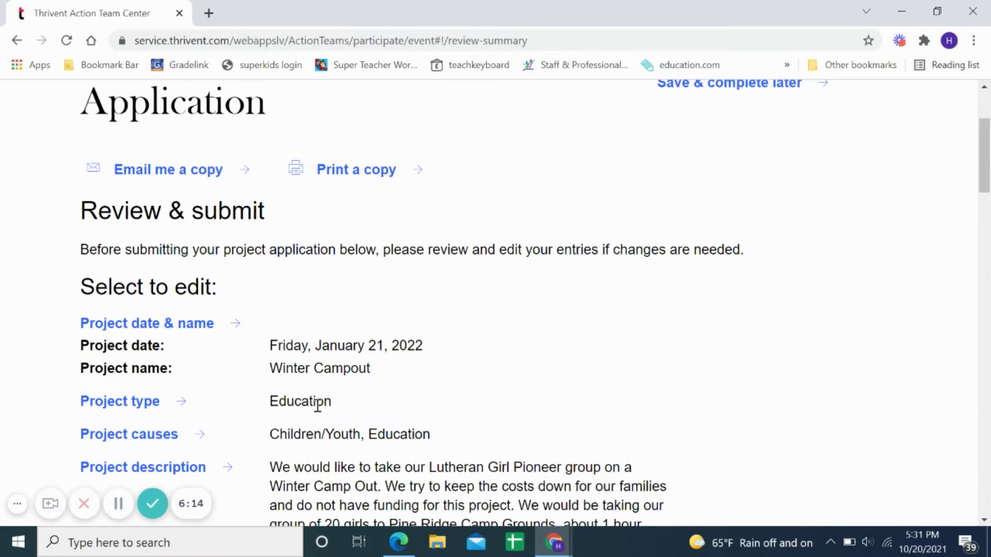
scroll(317, 406, "down", 2)
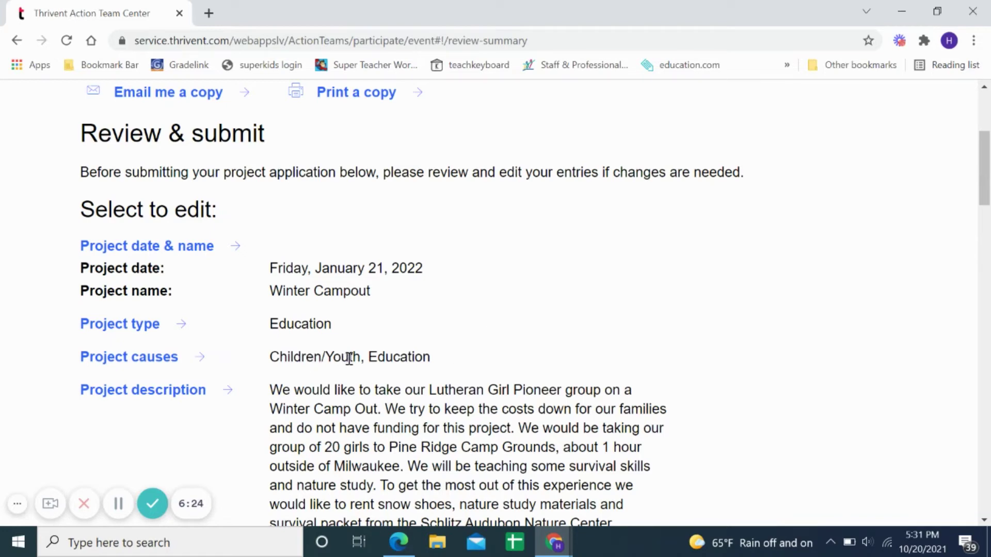
scroll(493, 310, "down", 2)
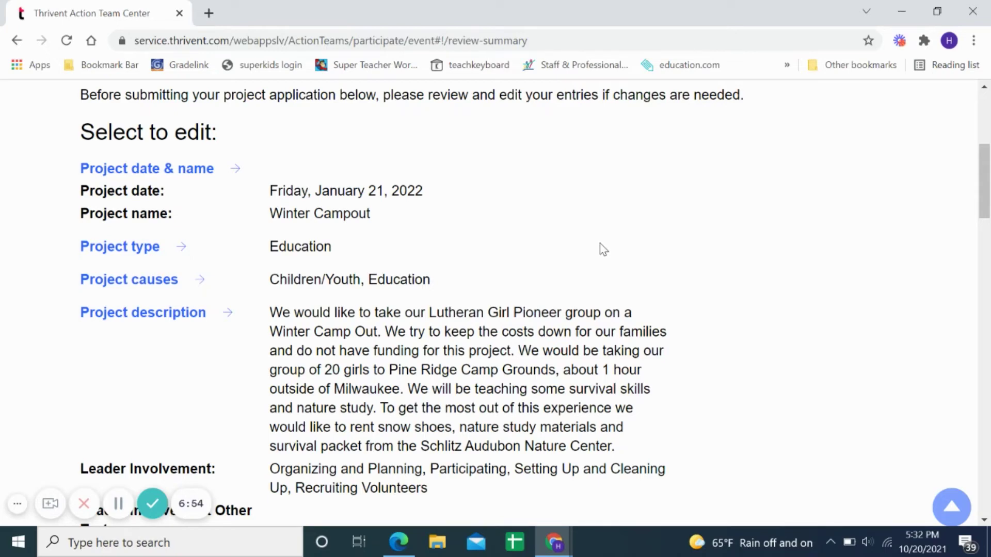
scroll(604, 249, "down", 1)
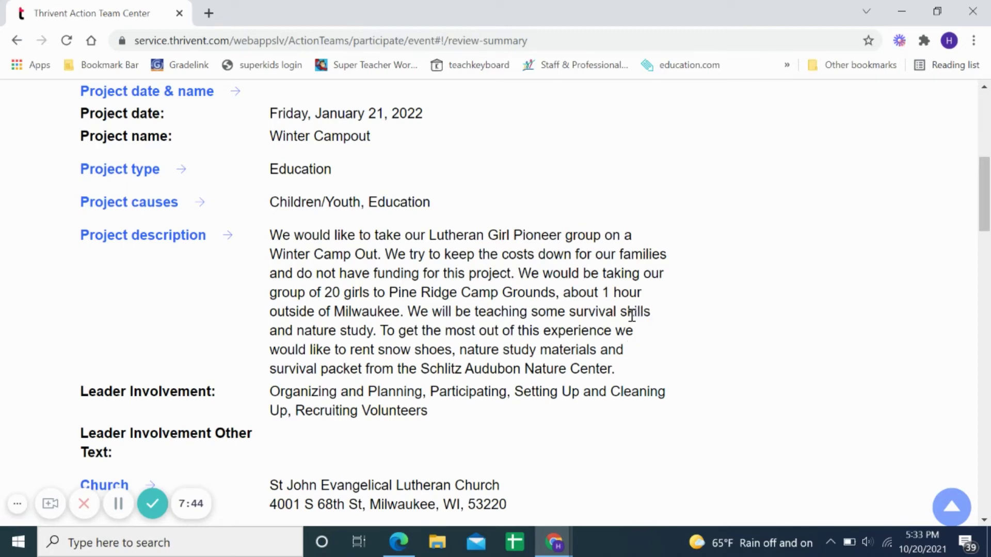
scroll(671, 343, "down", 1)
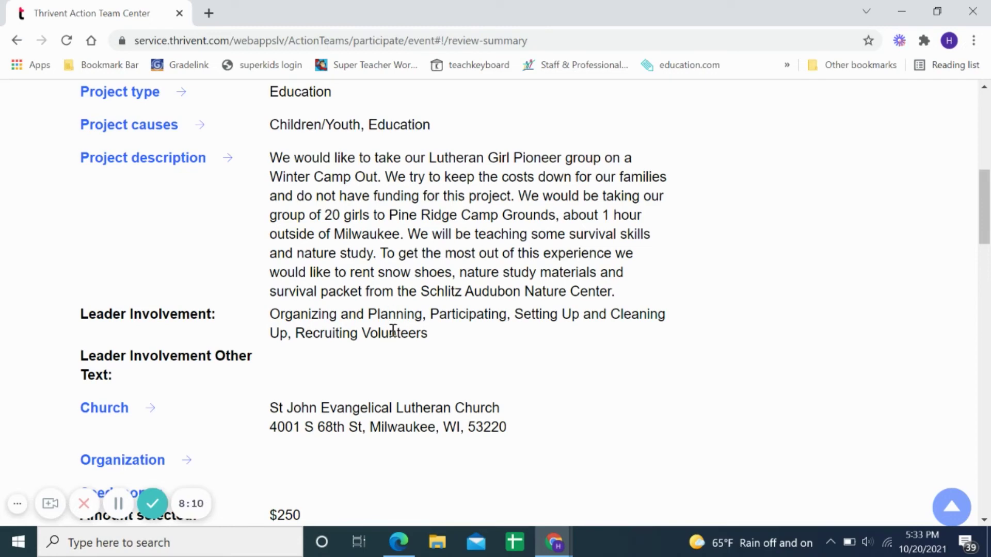
scroll(448, 345, "down", 1)
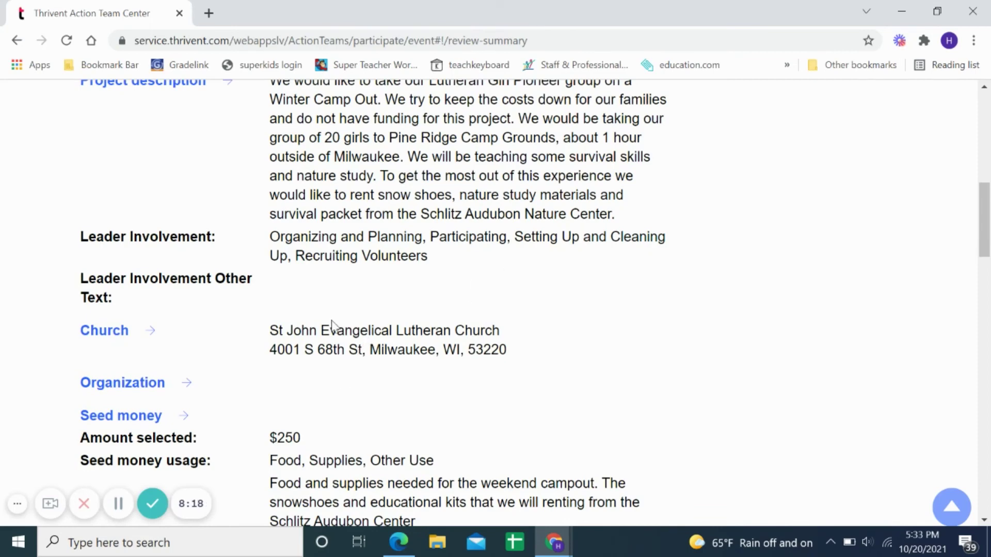
scroll(341, 352, "down", 1)
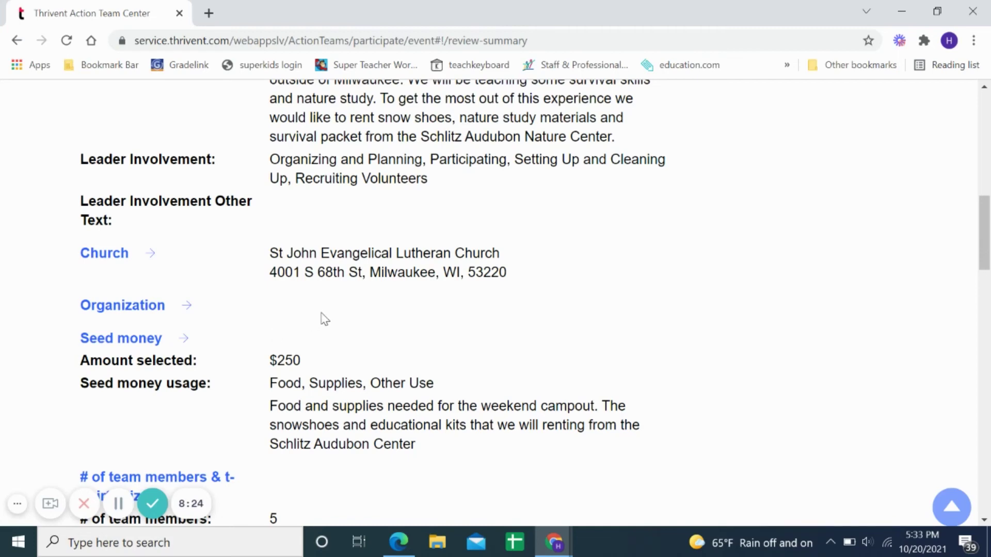
scroll(330, 312, "down", 1)
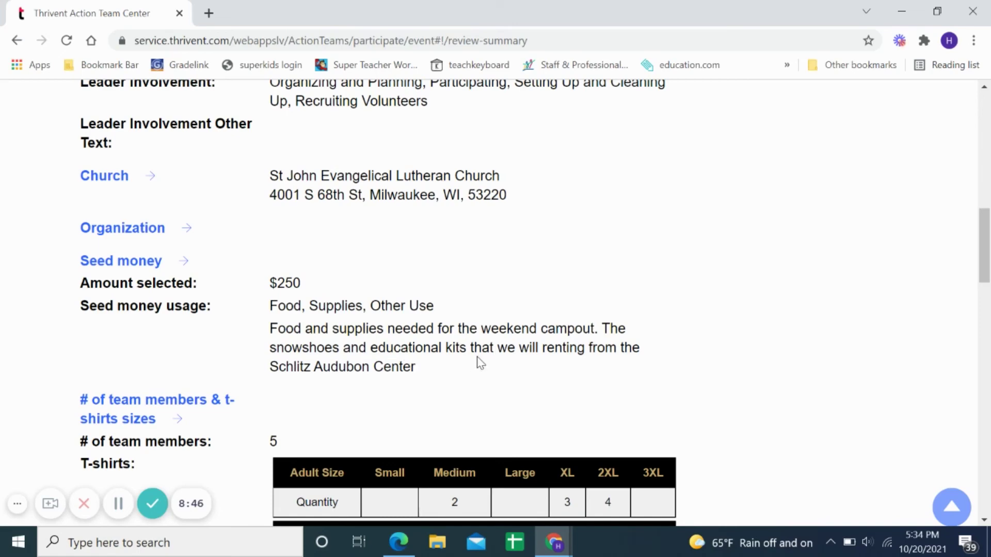
scroll(487, 348, "down", 1)
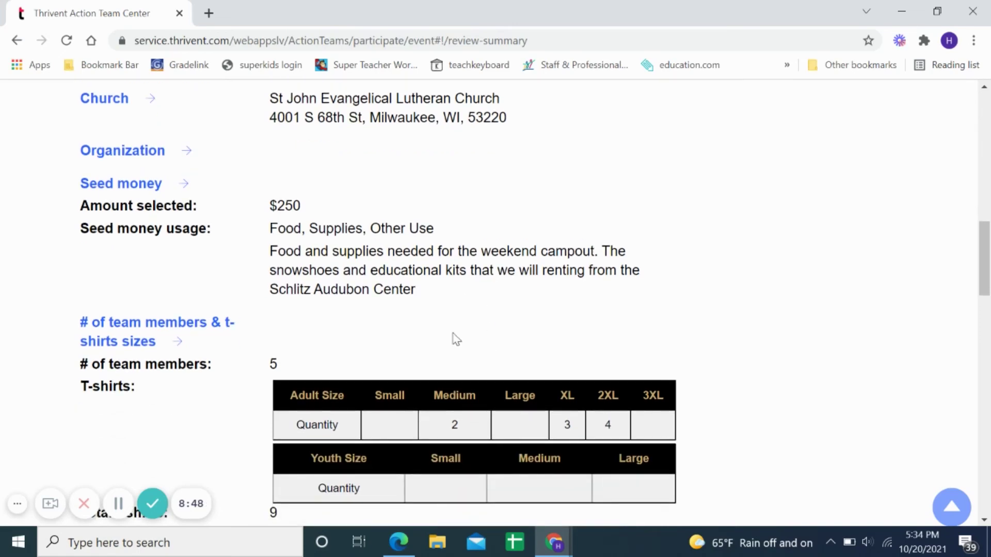
scroll(454, 338, "down", 1)
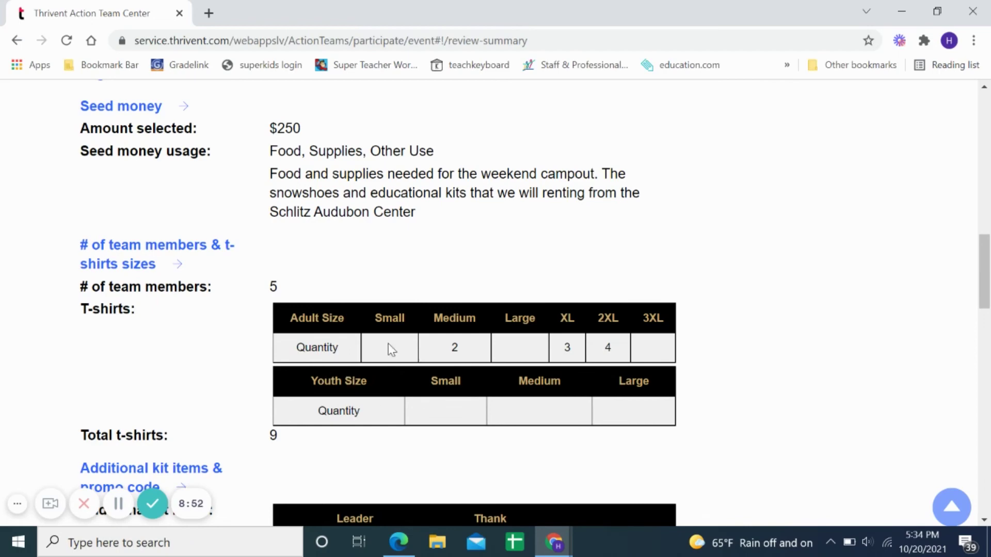
scroll(417, 338, "down", 2)
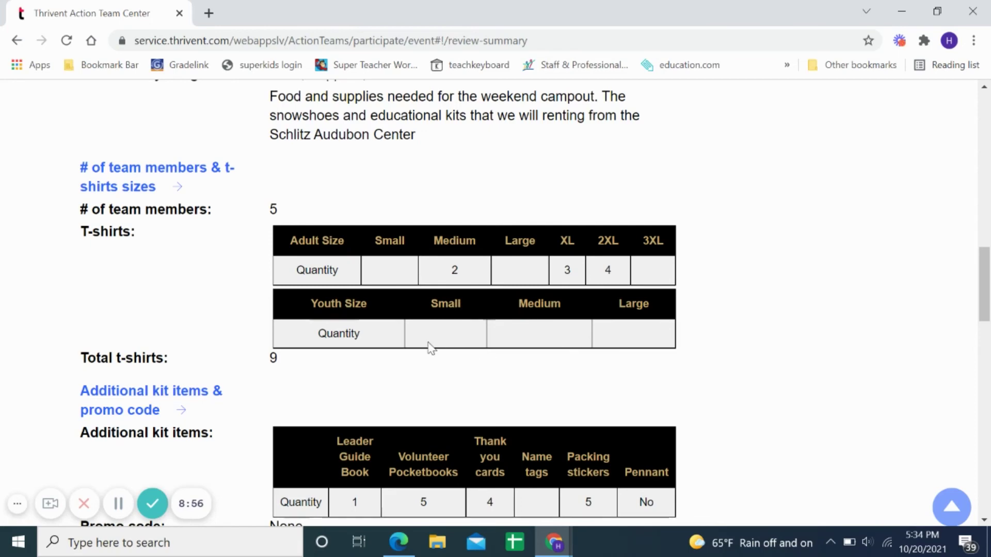
scroll(361, 379, "down", 4)
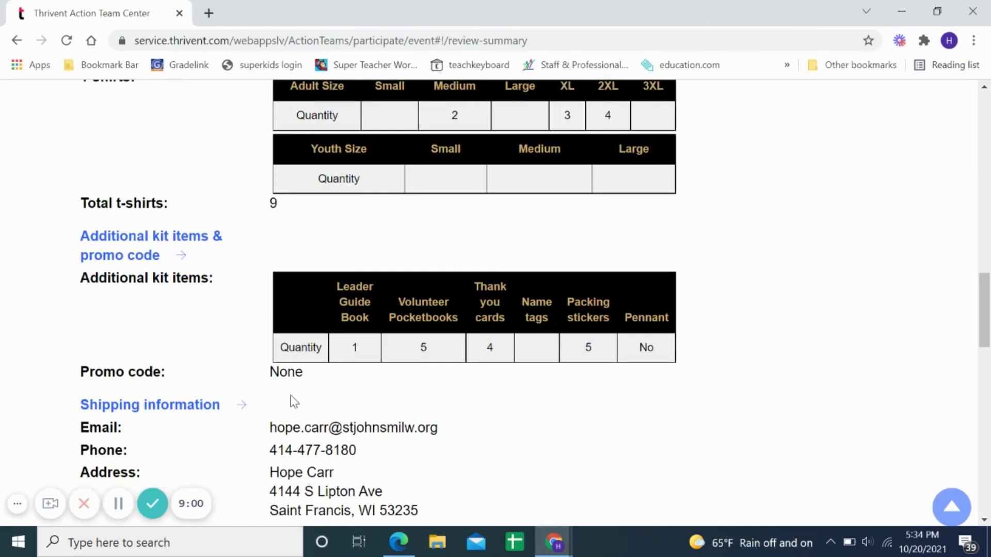
scroll(333, 381, "down", 3)
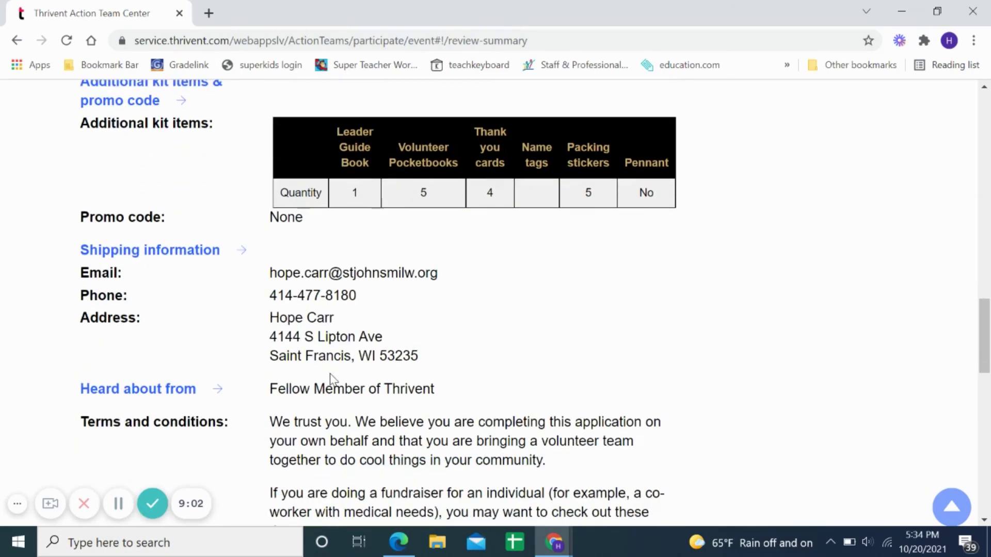
scroll(336, 375, "down", 2)
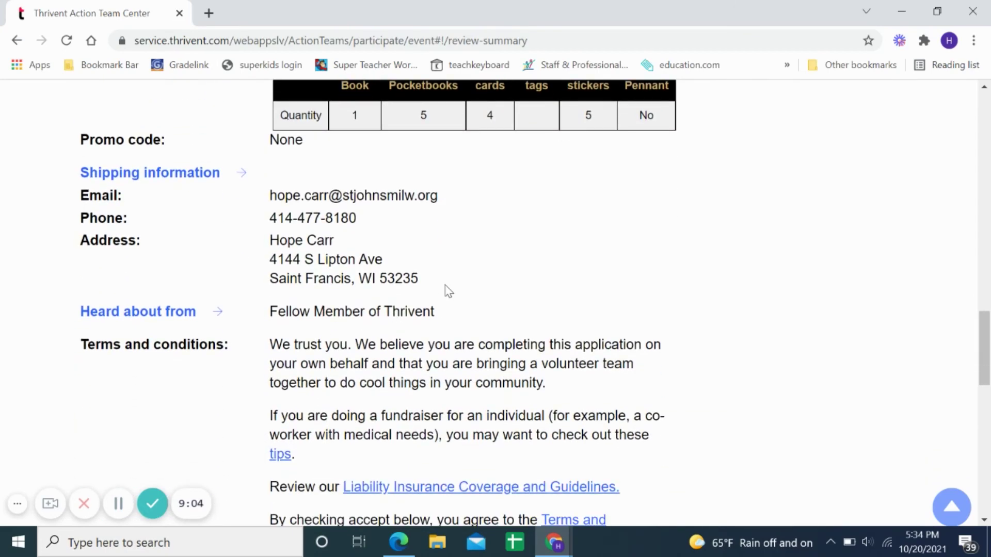
scroll(451, 286, "down", 3)
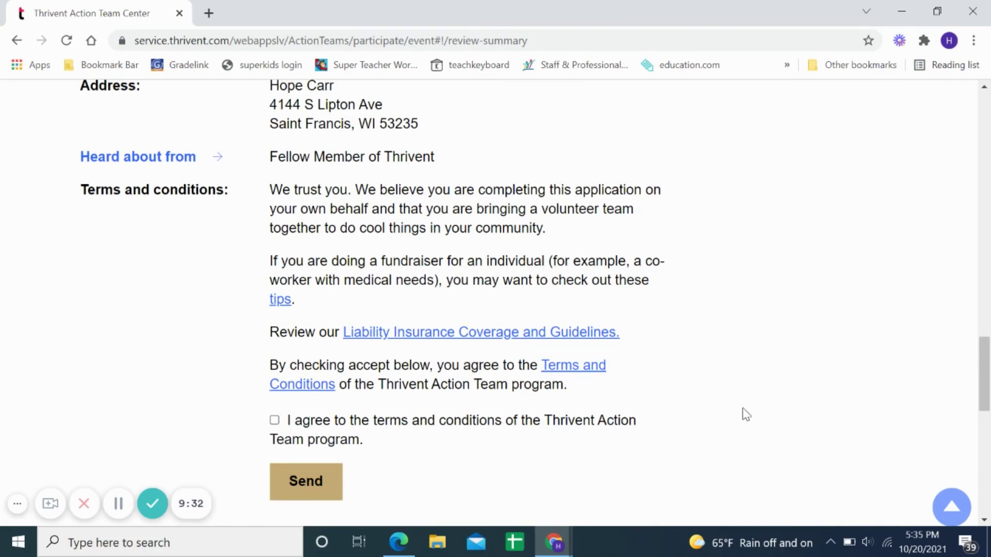
scroll(798, 397, "up", 2)
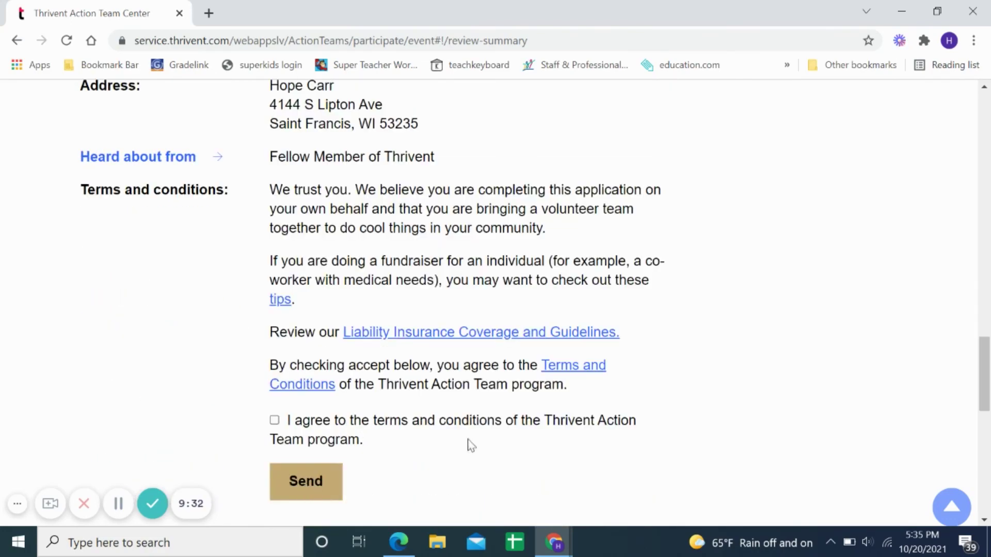